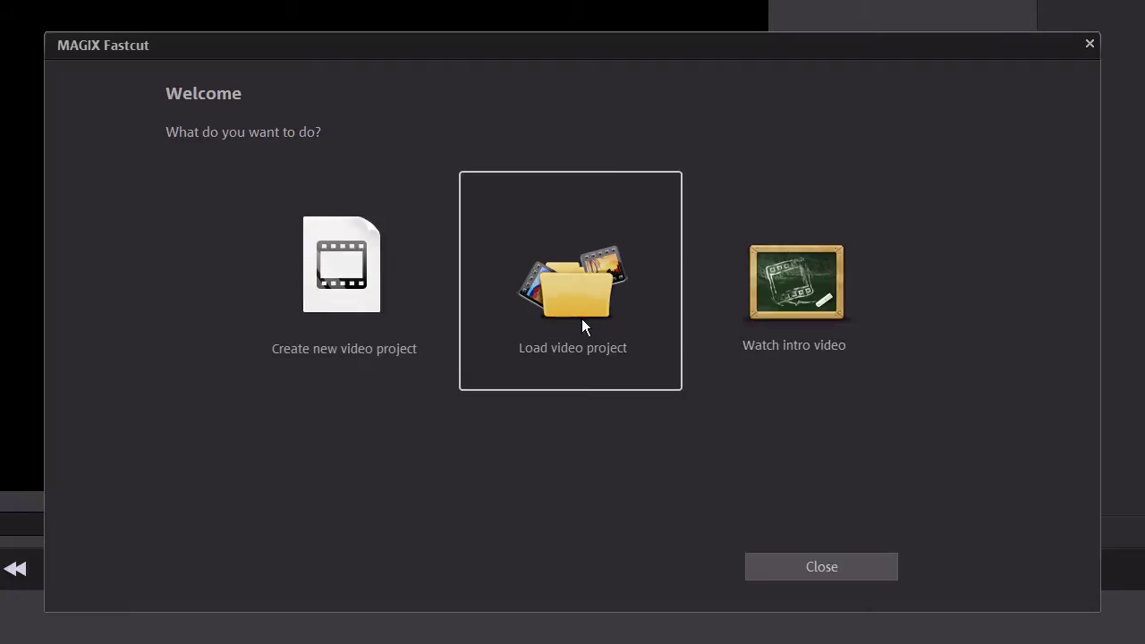
Create a new video project and choose L:\ACTIONCAM as the source of the clips
click(351, 327)
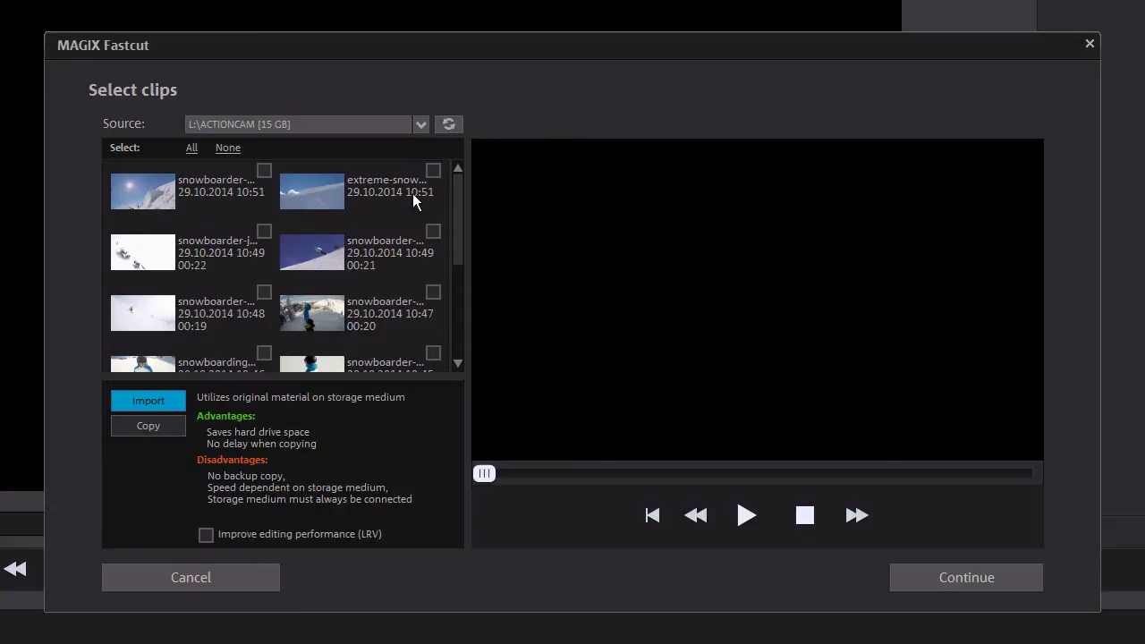
click(418, 127)
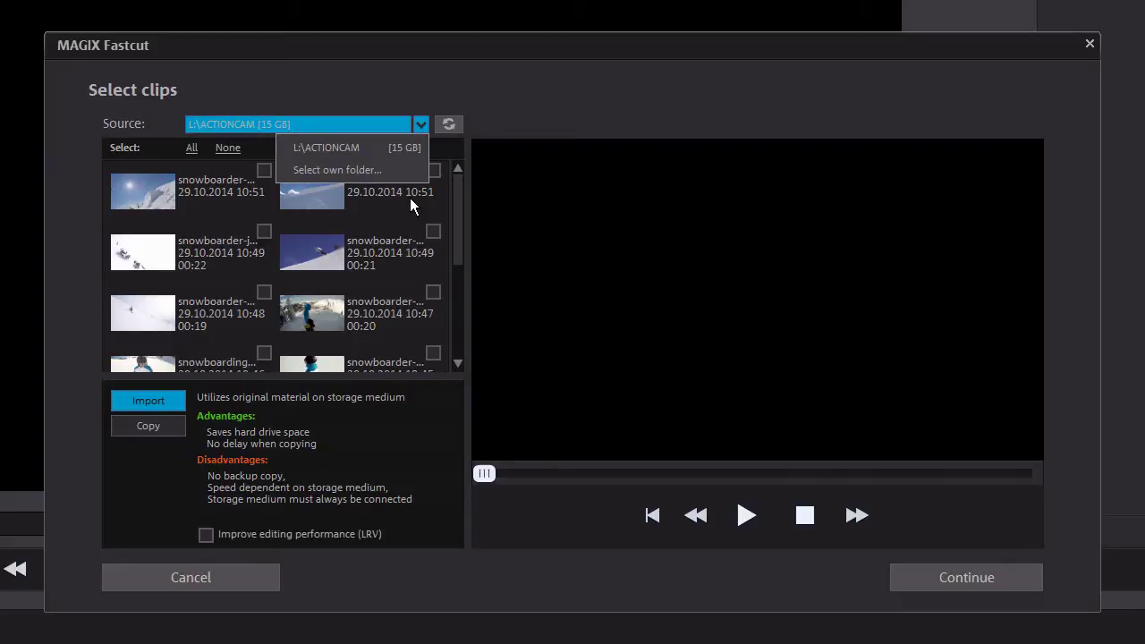
click(405, 149)
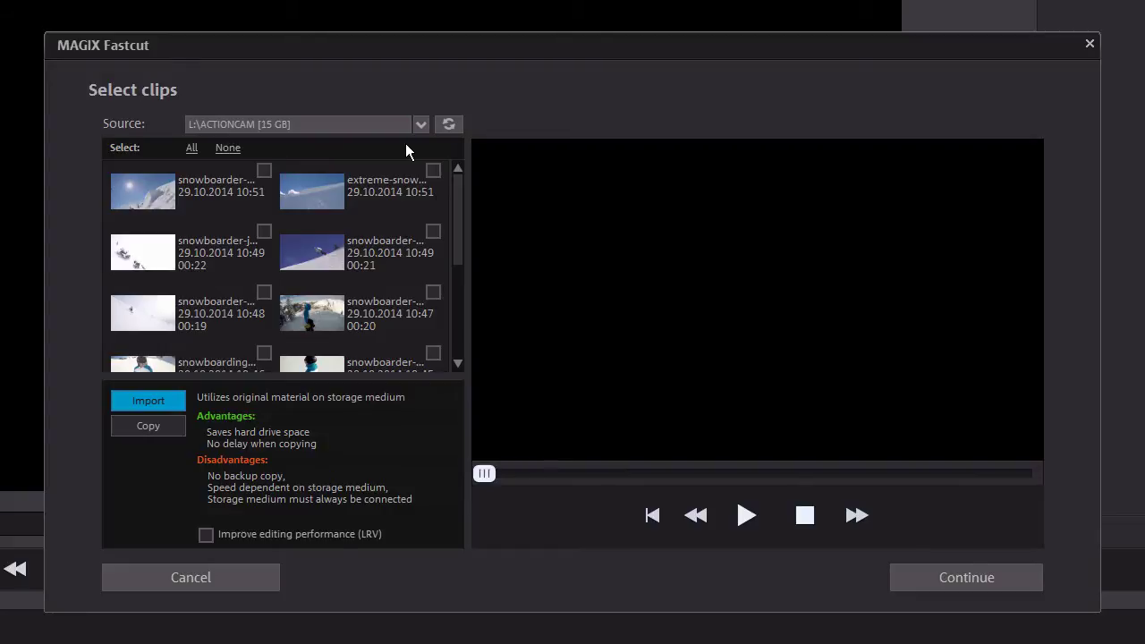
Select the snowboarder clip recorded at 10:47 for import and preview part of it
click(390, 315)
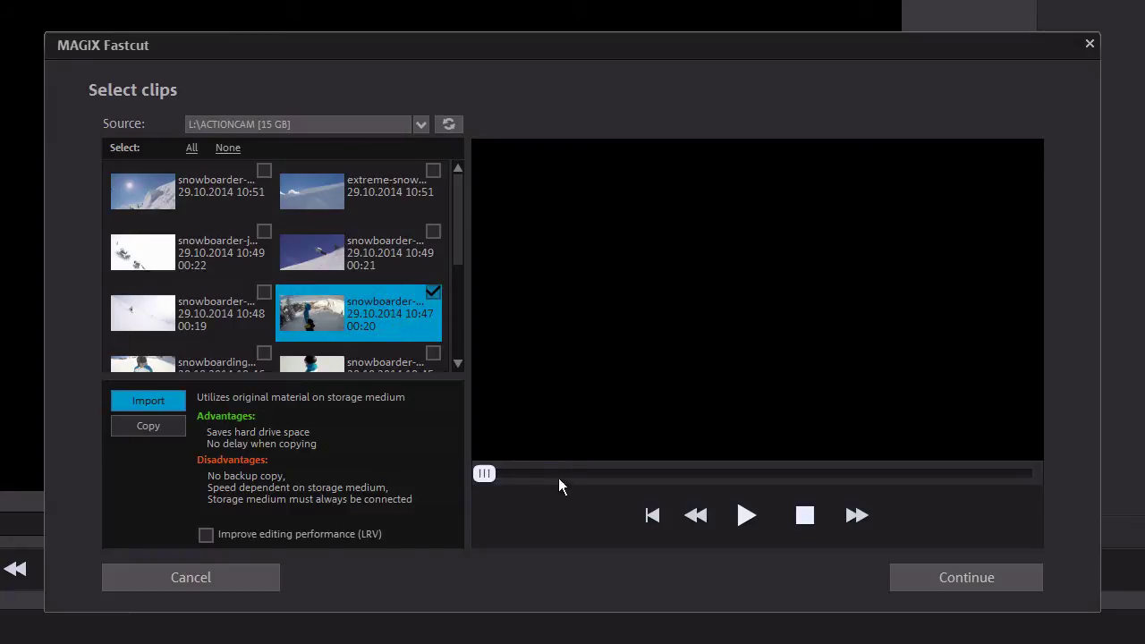
click(746, 516)
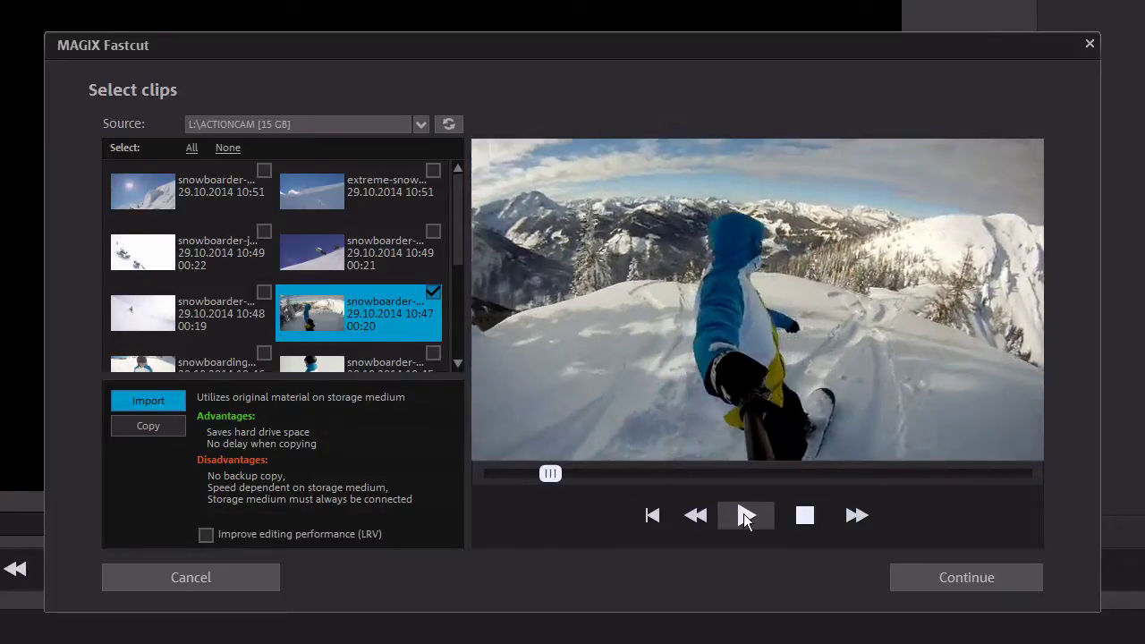
click(799, 522)
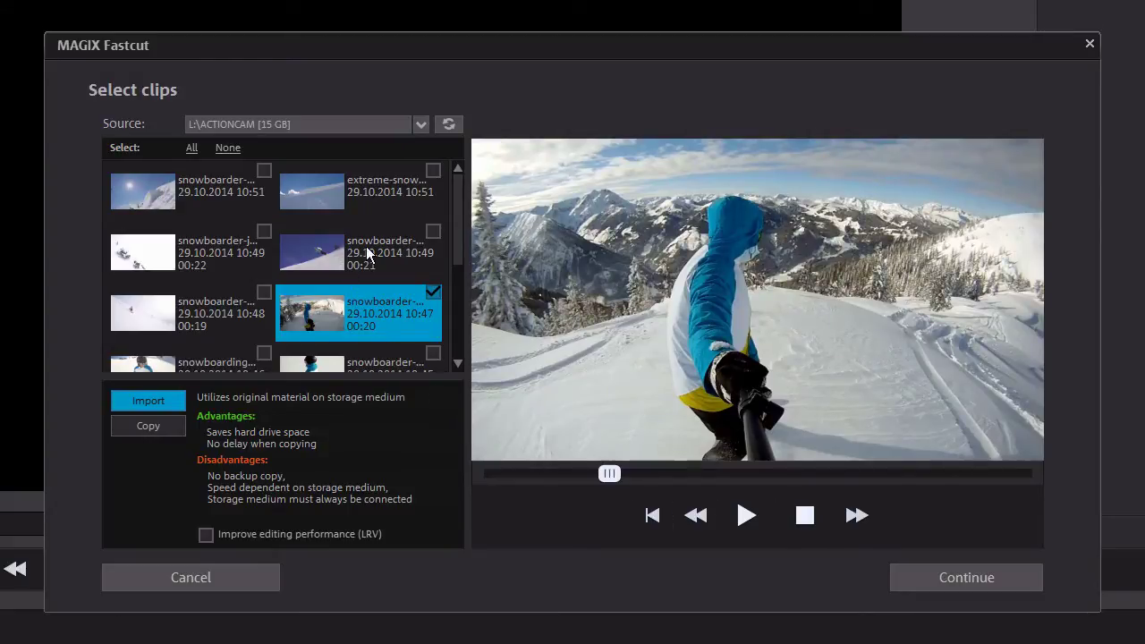
Add all the remaining clips recorded before 10:47, down to the 10:40 snowboarder clip, to the import selection
scroll(300, 220, down, 1)
click(264, 293)
click(433, 292)
scroll(420, 303, down, 1)
click(432, 291)
click(264, 293)
scroll(263, 292, down, 2)
click(264, 232)
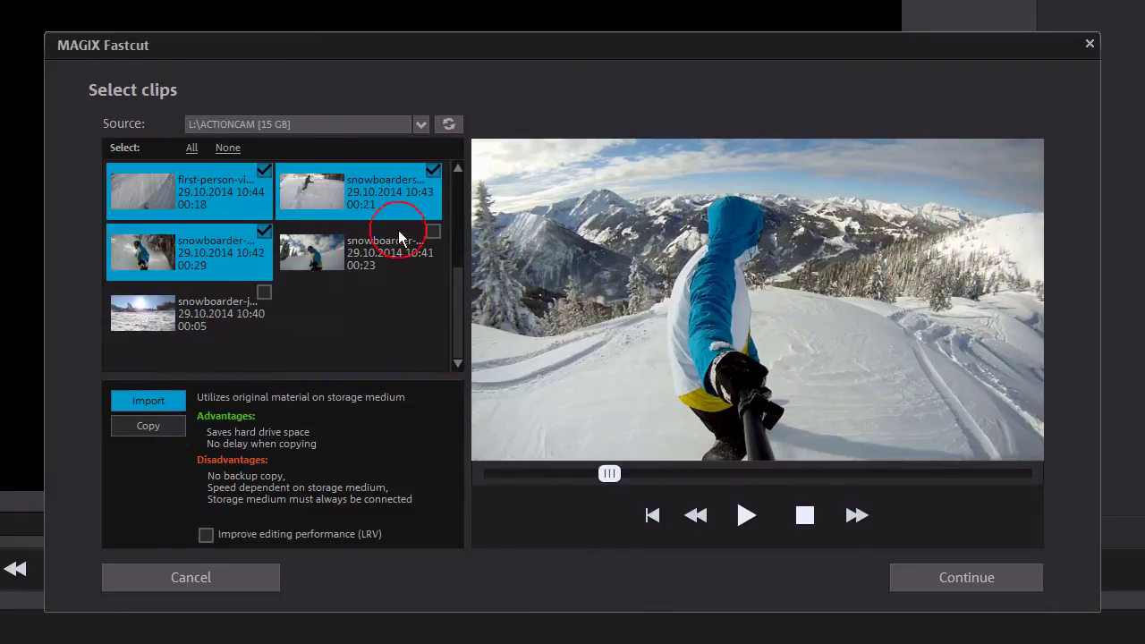
click(315, 232)
click(263, 293)
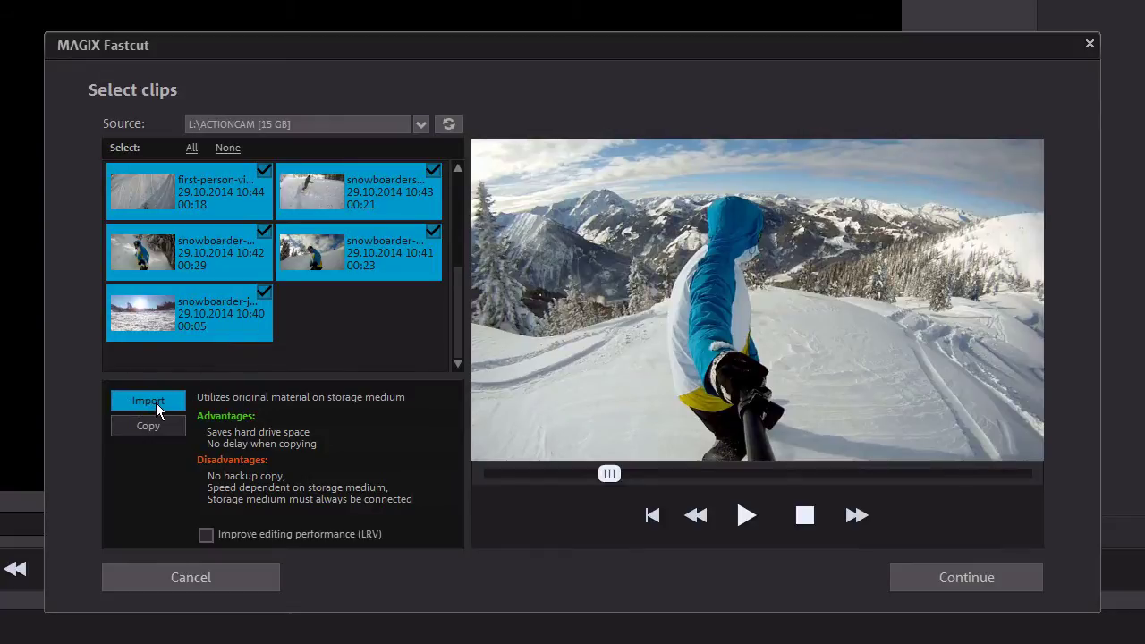
Compare the Copy mode, return to Import from the storage medium, and mark Improve editing performance (LRV)
click(158, 431)
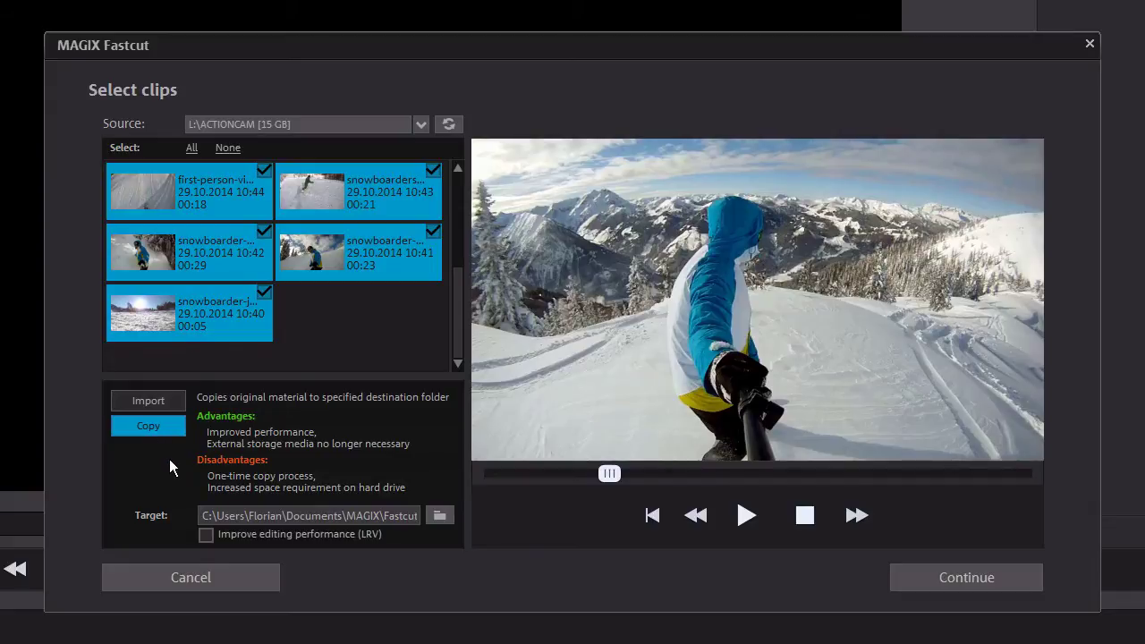
click(171, 406)
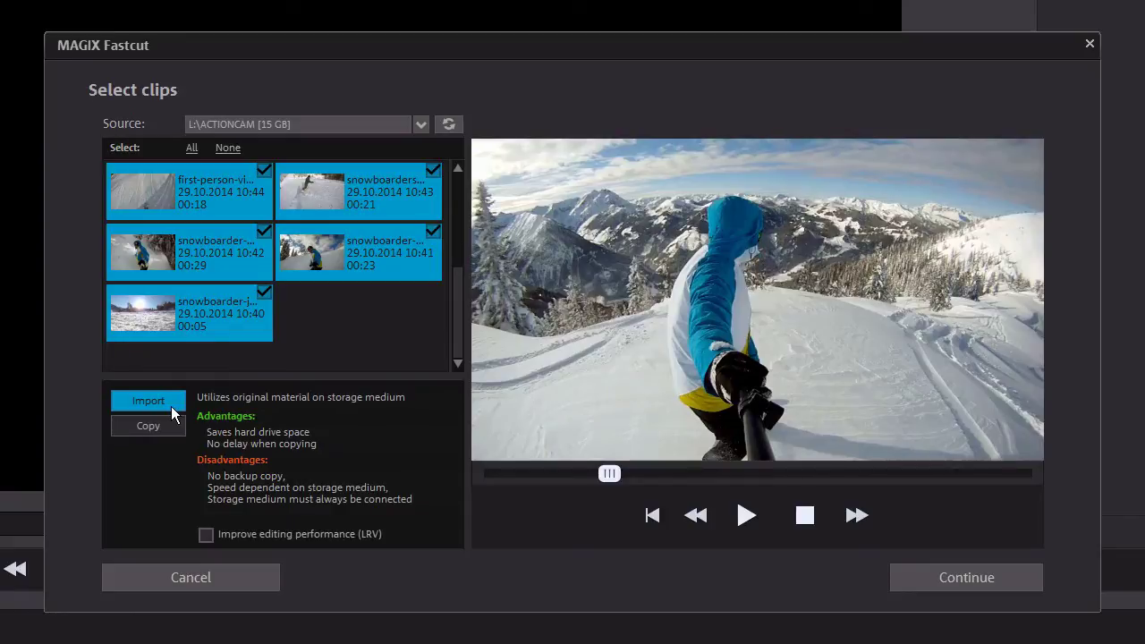
click(206, 536)
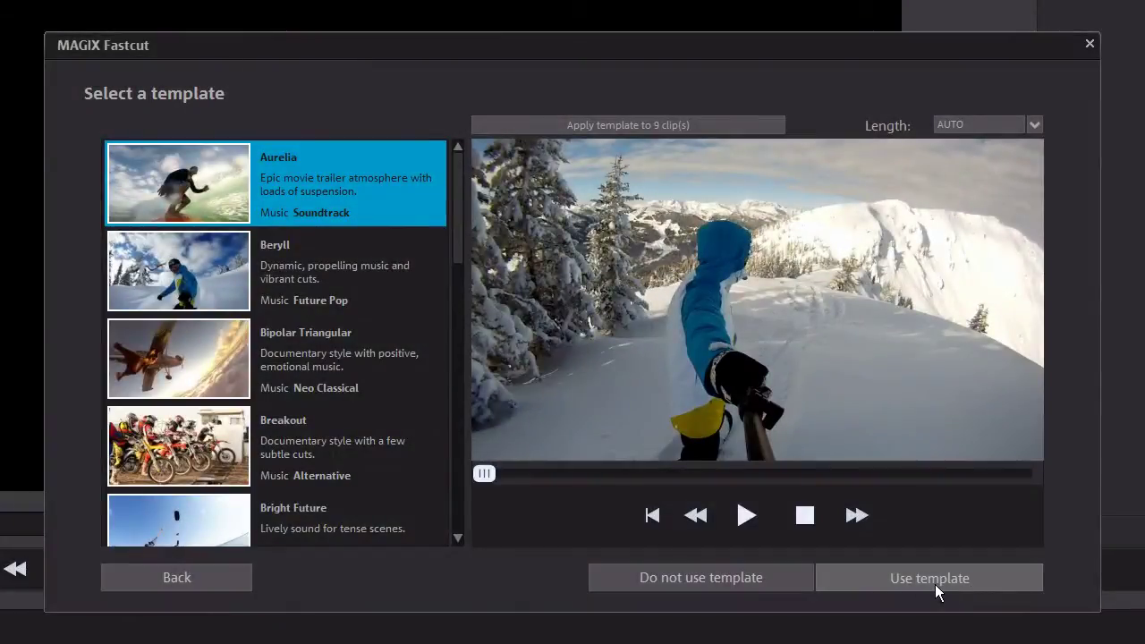
Preview the sample movies of the Aurelia and Swingorama templates
mouse_move(458, 218)
mouse_down()
mouse_move(464, 484)
mouse_move(461, 204)
mouse_up()
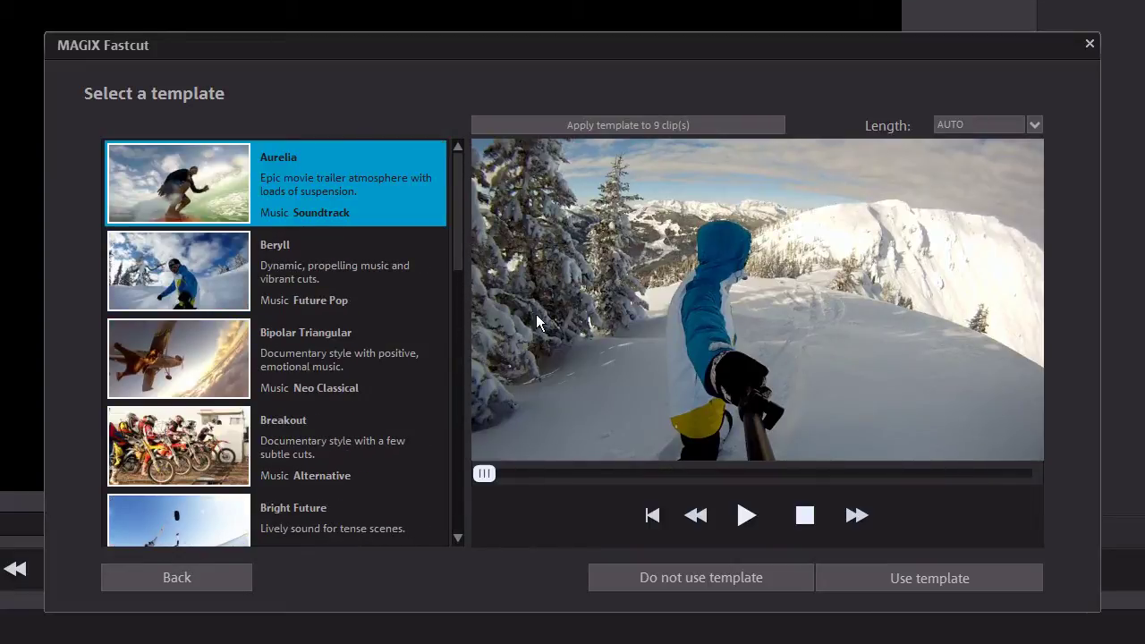
click(746, 515)
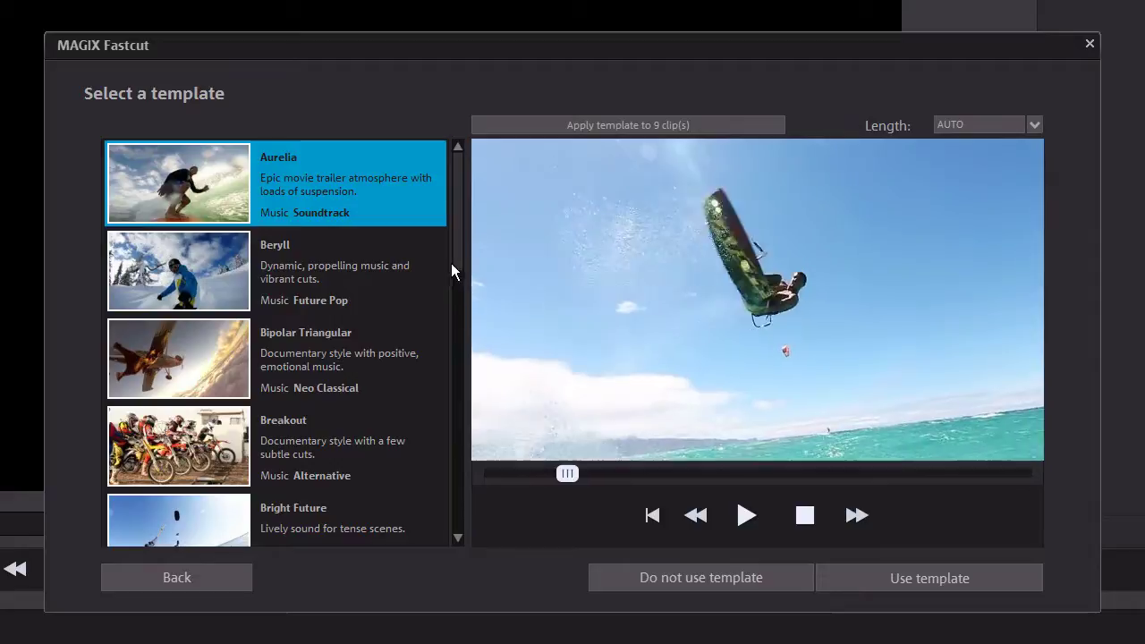
drag(459, 254, 479, 502)
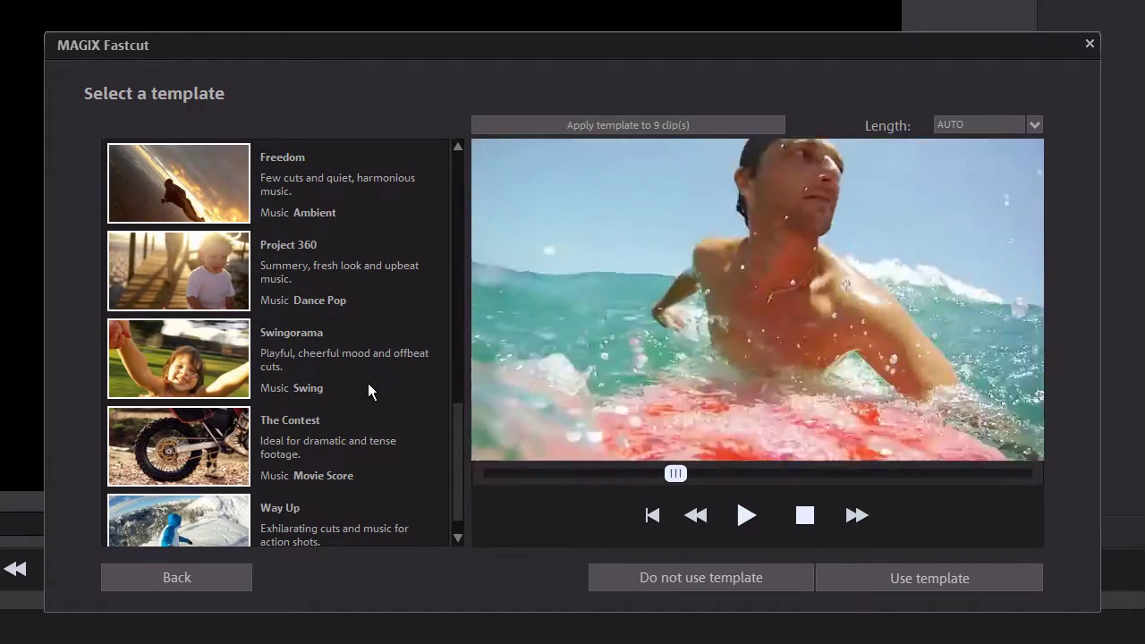
click(355, 366)
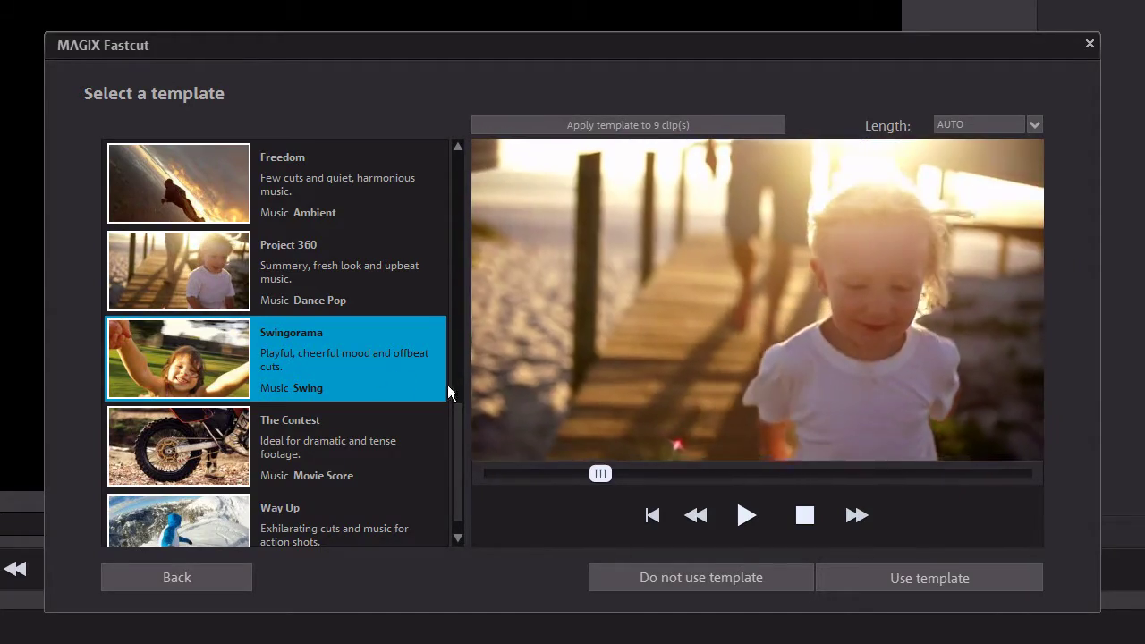
click(818, 521)
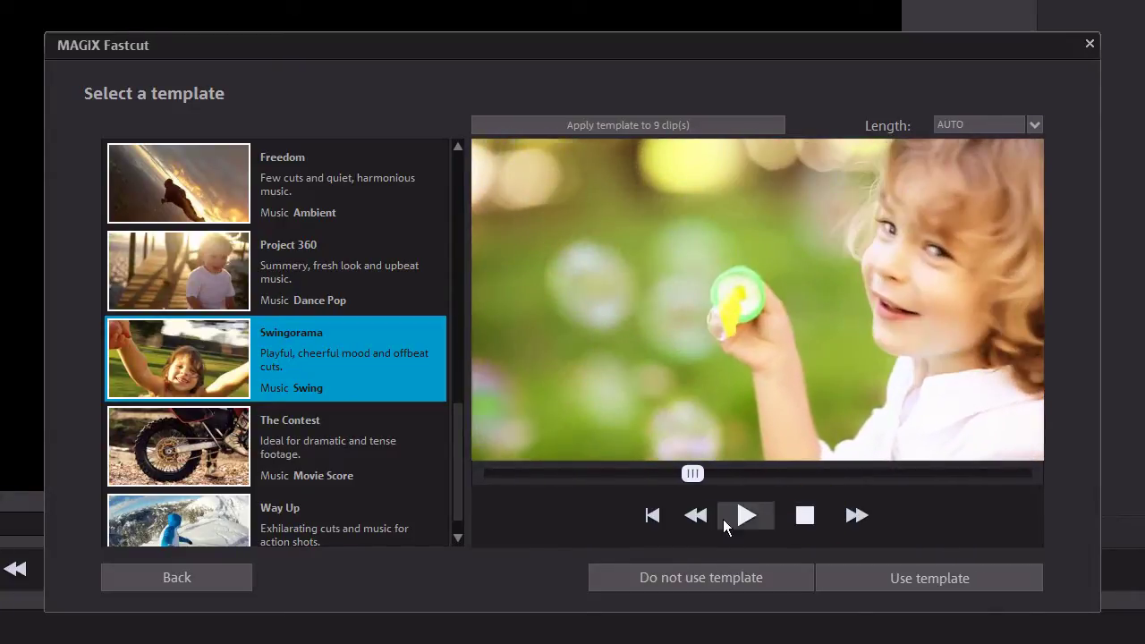
Choose the Aurelia template and set the movie length to 30s
drag(456, 453, 465, 184)
click(344, 177)
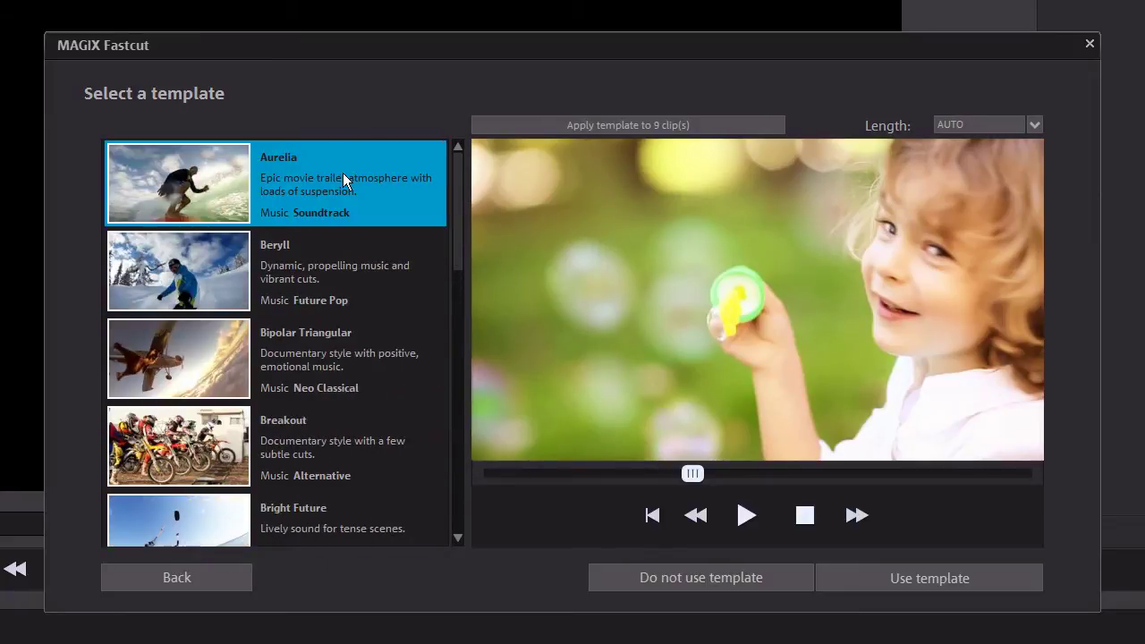
click(1030, 128)
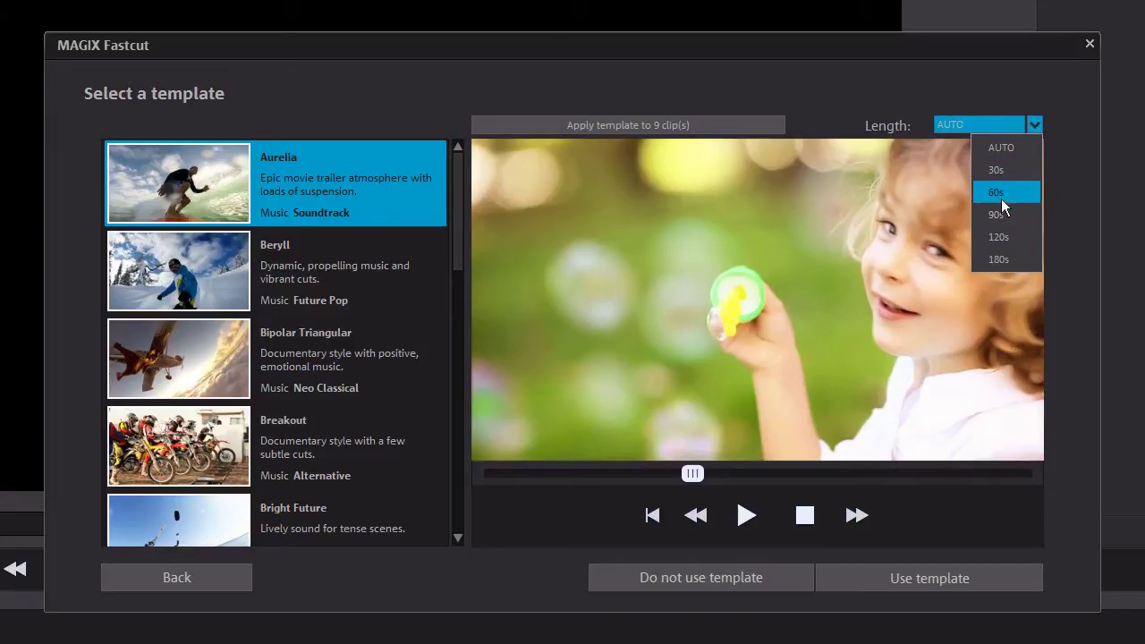
click(998, 172)
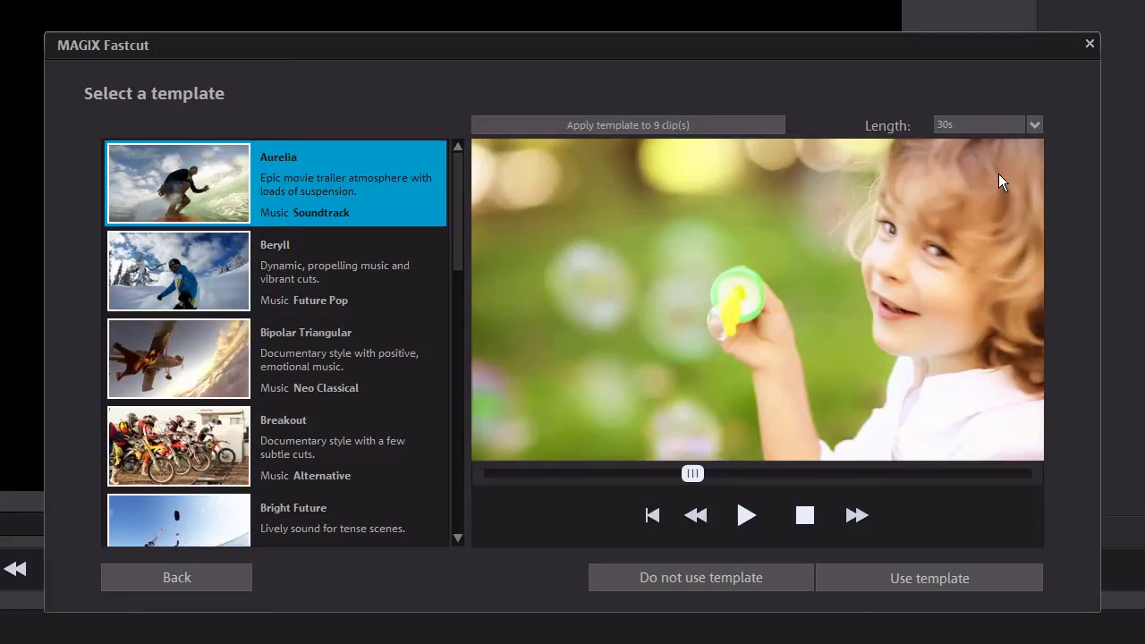
Apply the template to the 9 clips, preview the generated movie and accept it for the project
click(641, 125)
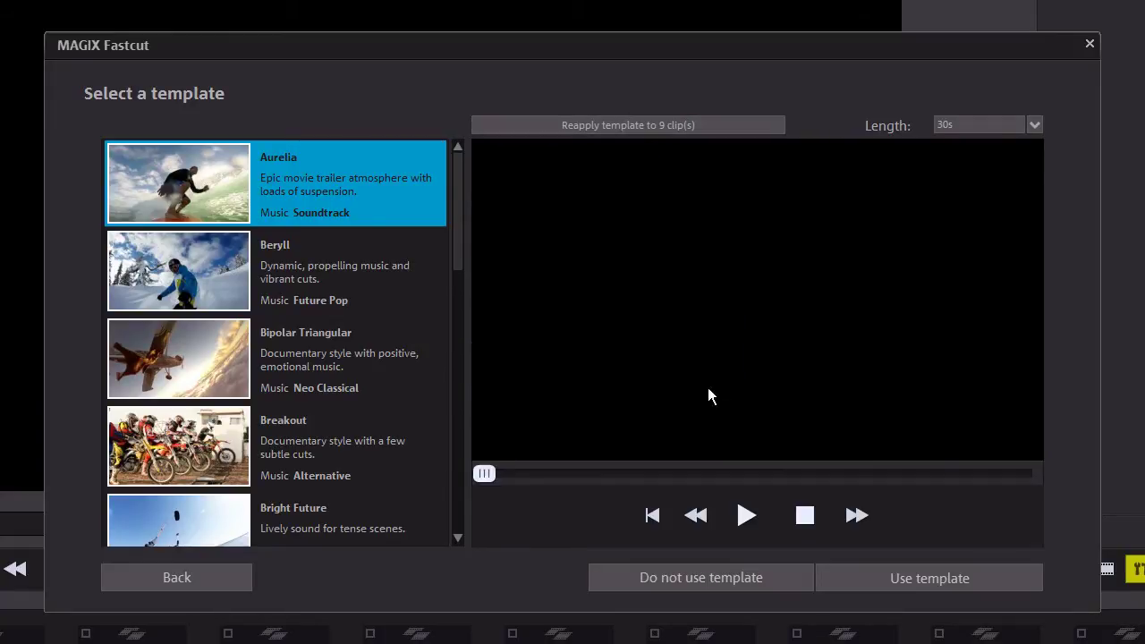
click(741, 514)
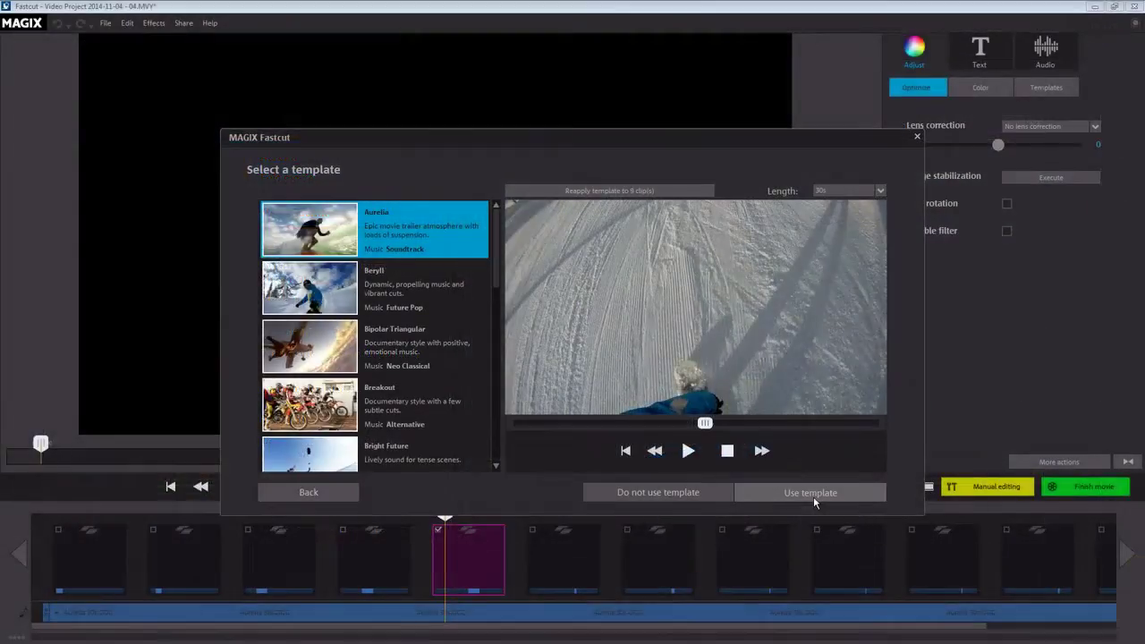
click(934, 585)
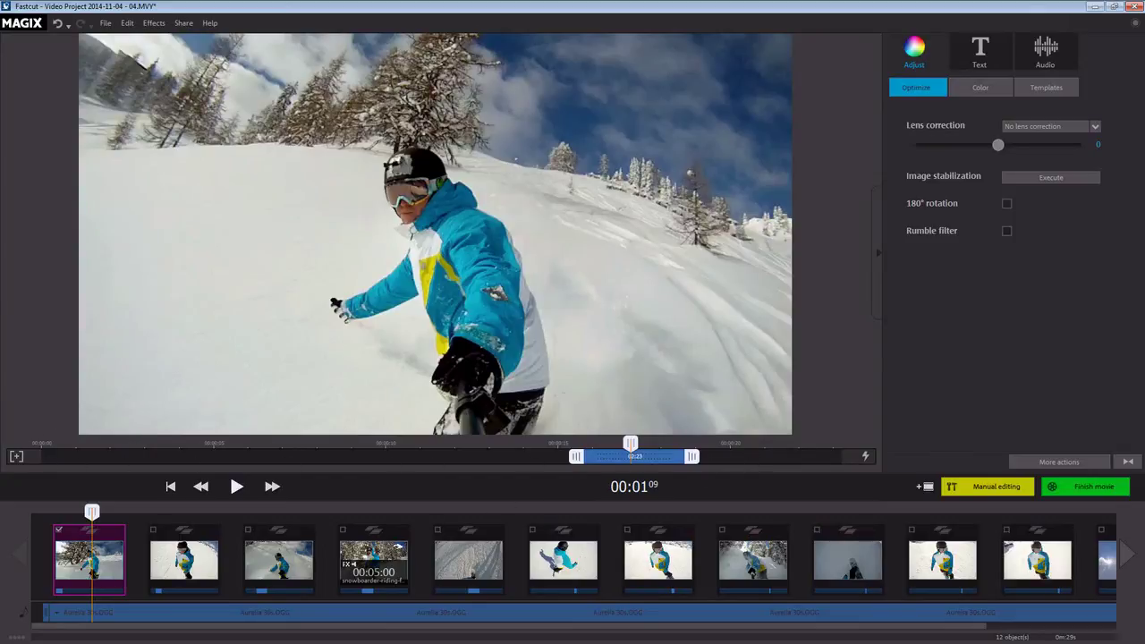
Select the fourth clip in the movie and shift its used section to an earlier part of the source footage
click(373, 560)
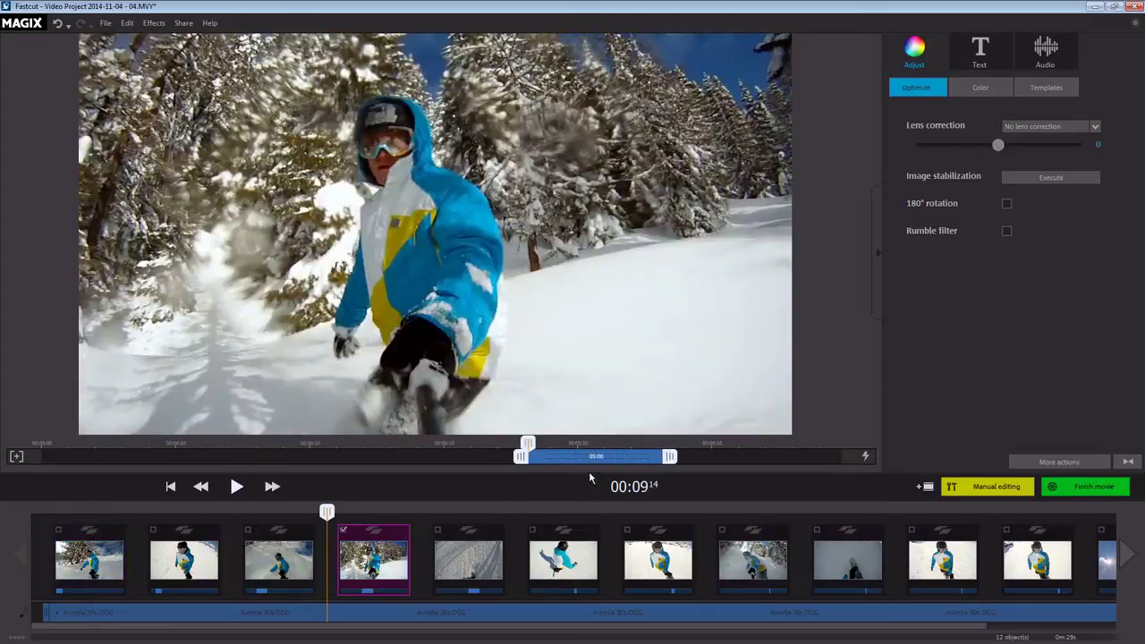
drag(555, 458, 420, 458)
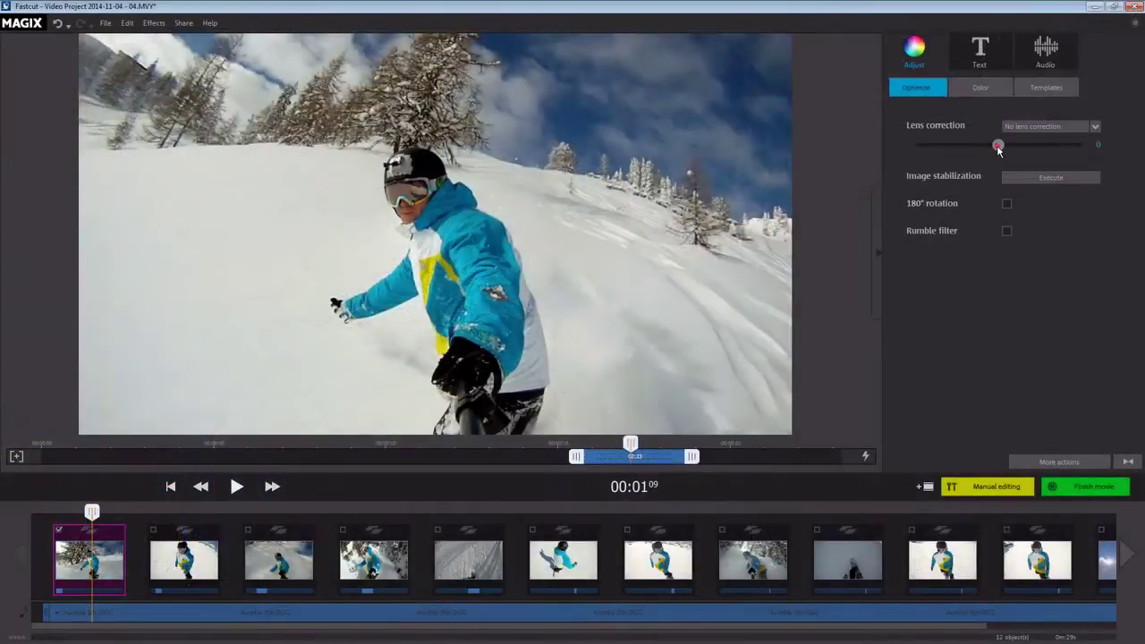
Try the GoPro Medium lens correction and the 180° rotation on the first clip
drag(998, 149, 973, 150)
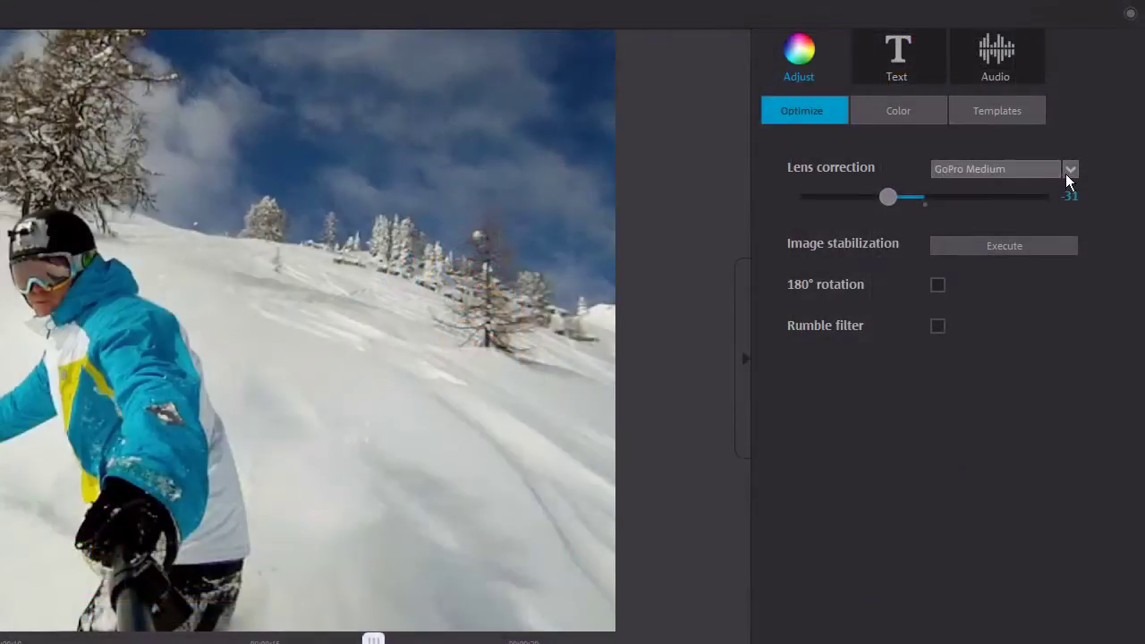
click(1073, 172)
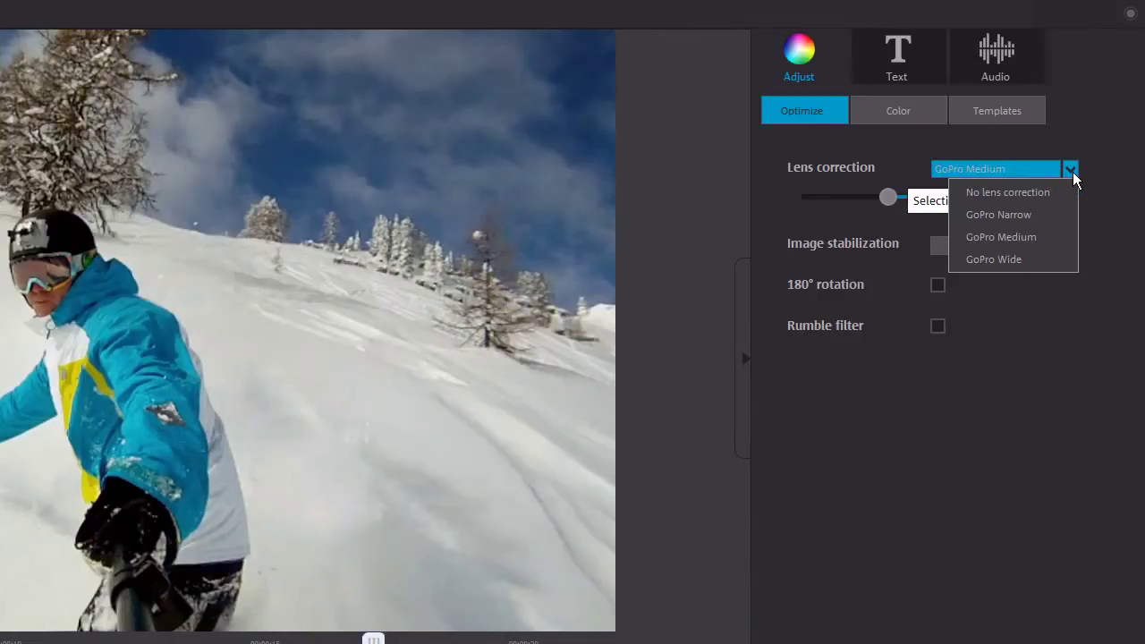
click(1021, 240)
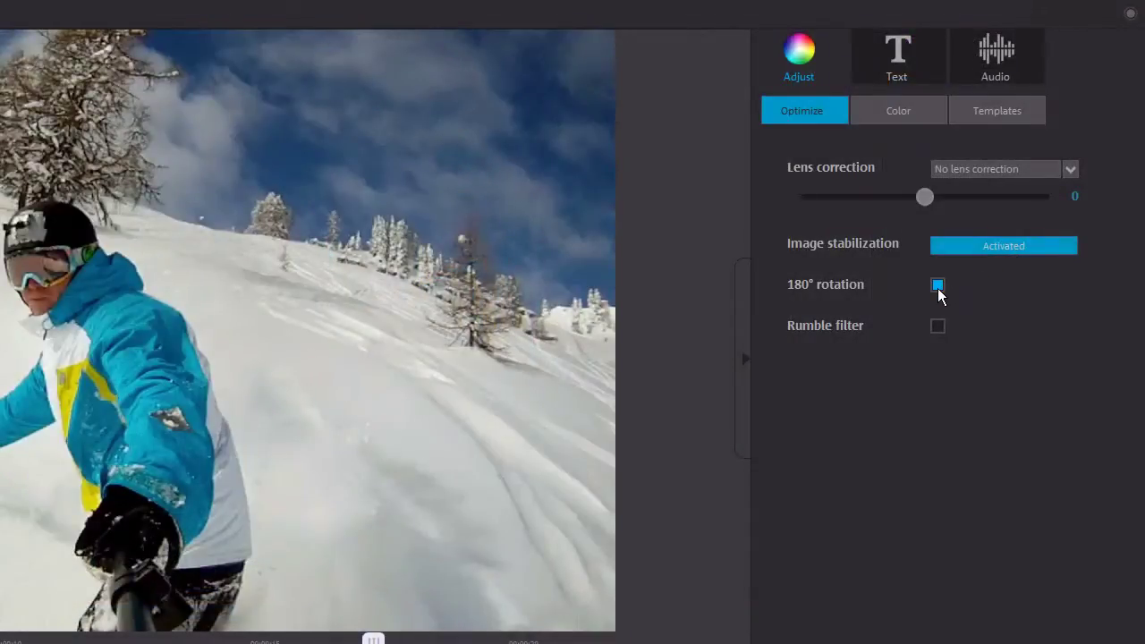
click(938, 286)
click(937, 286)
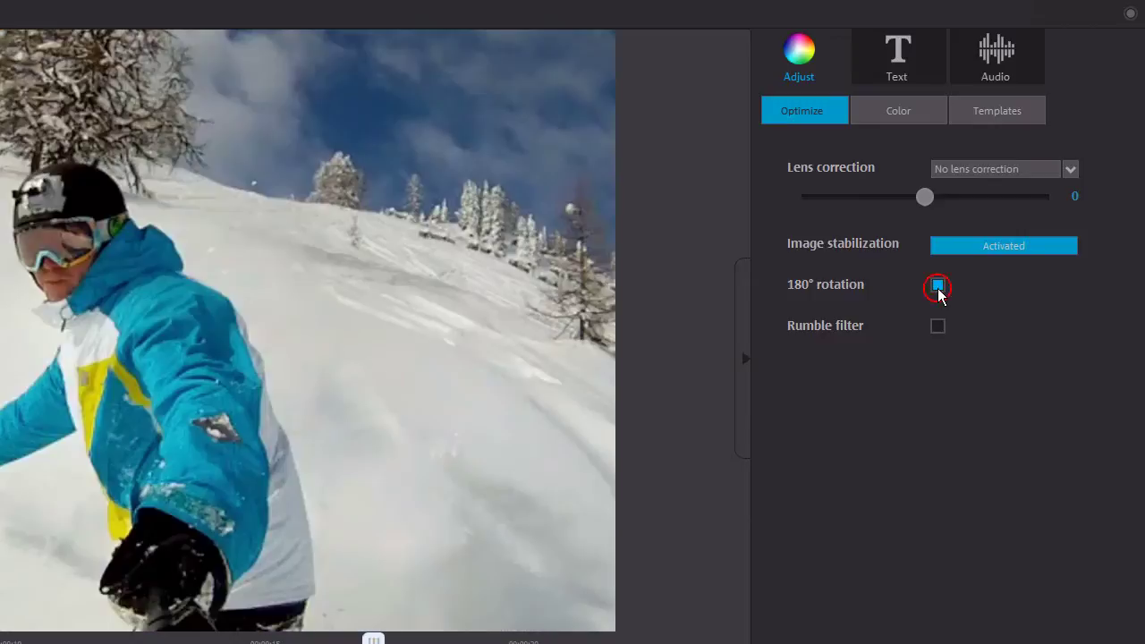
Set the first clip's brightness to 16, contrast to 56 and saturation to -16, and shift its hue slightly towards cyan-blue
click(894, 111)
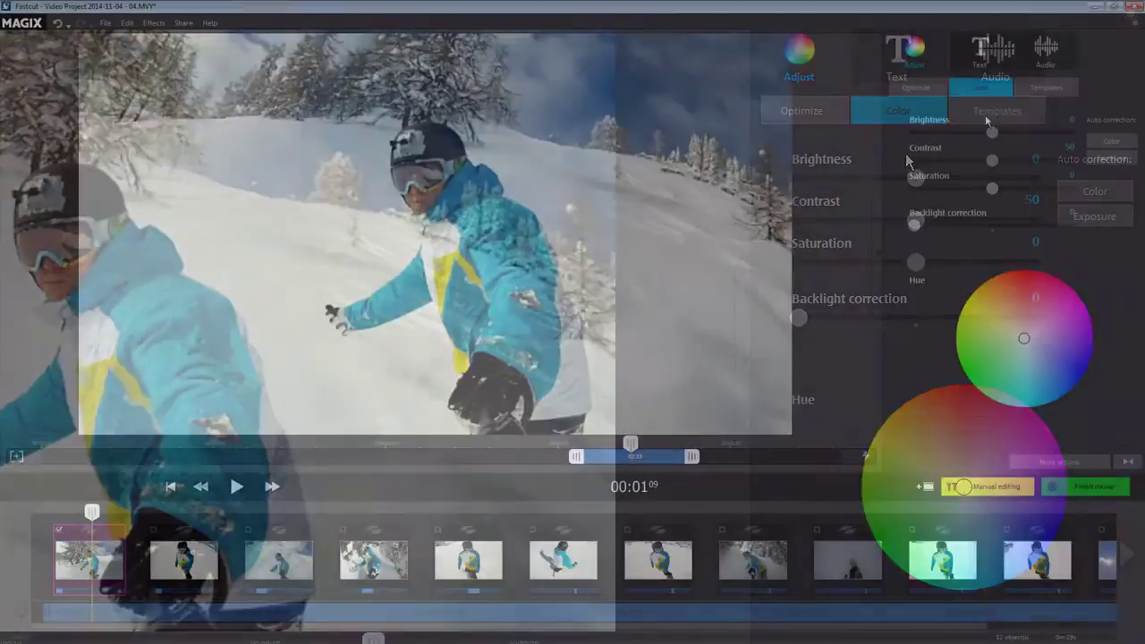
mouse_move(991, 131)
mouse_down()
mouse_move(1017, 135)
mouse_move(1006, 161)
mouse_move(1027, 161)
mouse_move(1003, 164)
mouse_move(1005, 137)
mouse_up()
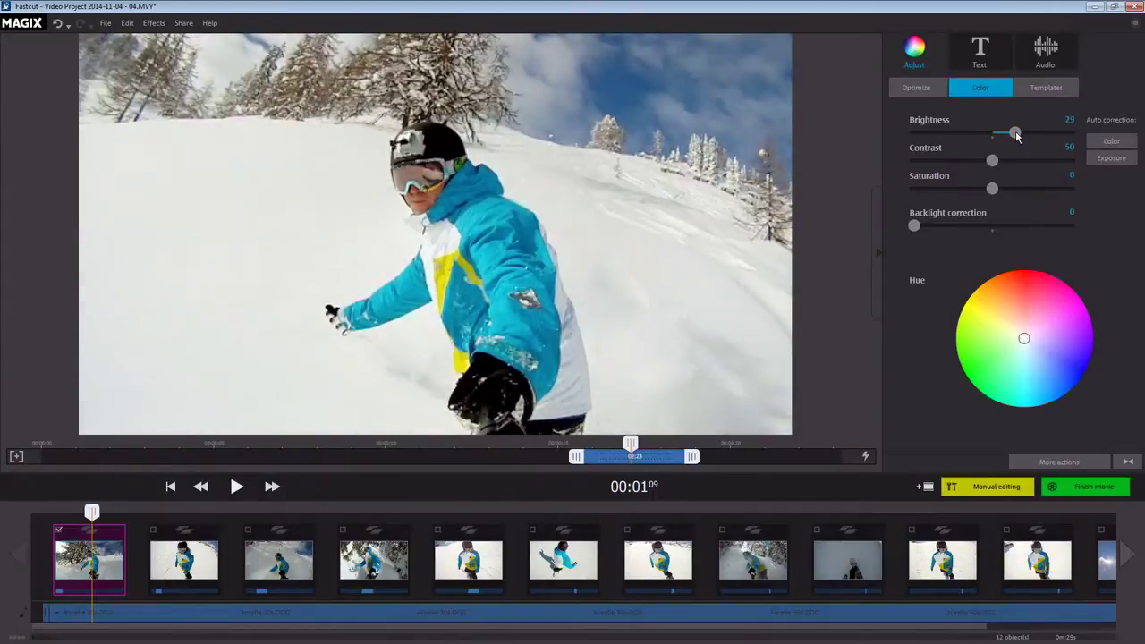
mouse_move(994, 189)
mouse_down()
mouse_move(921, 195)
mouse_move(1056, 188)
mouse_move(983, 185)
mouse_up()
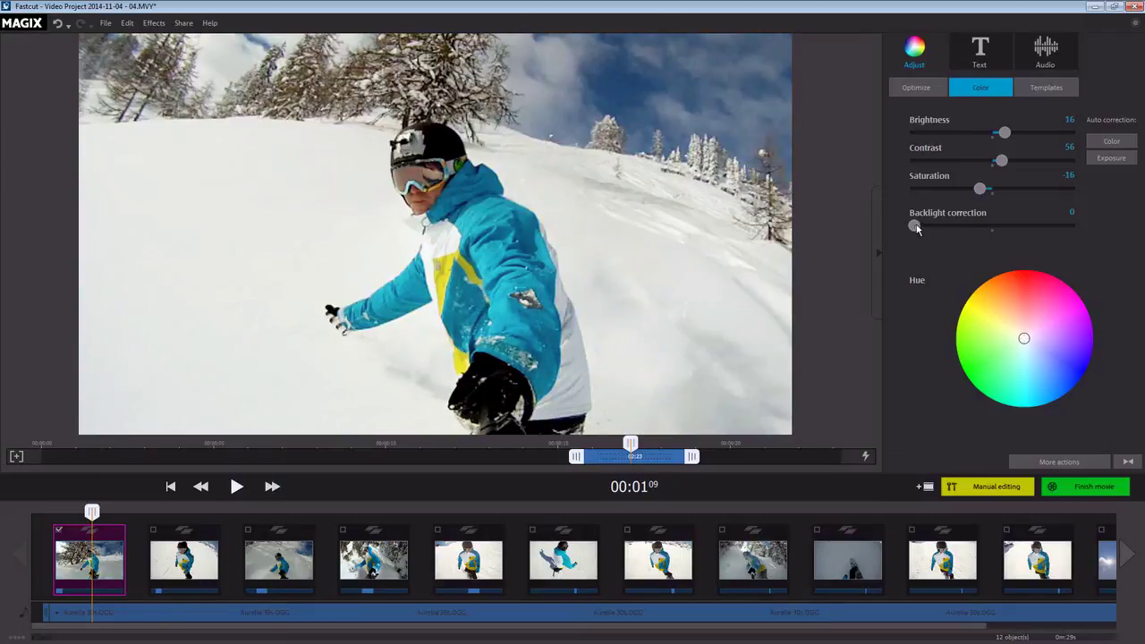
mouse_move(916, 226)
mouse_down()
mouse_move(1021, 225)
mouse_move(913, 225)
mouse_up()
drag(1025, 338, 1035, 364)
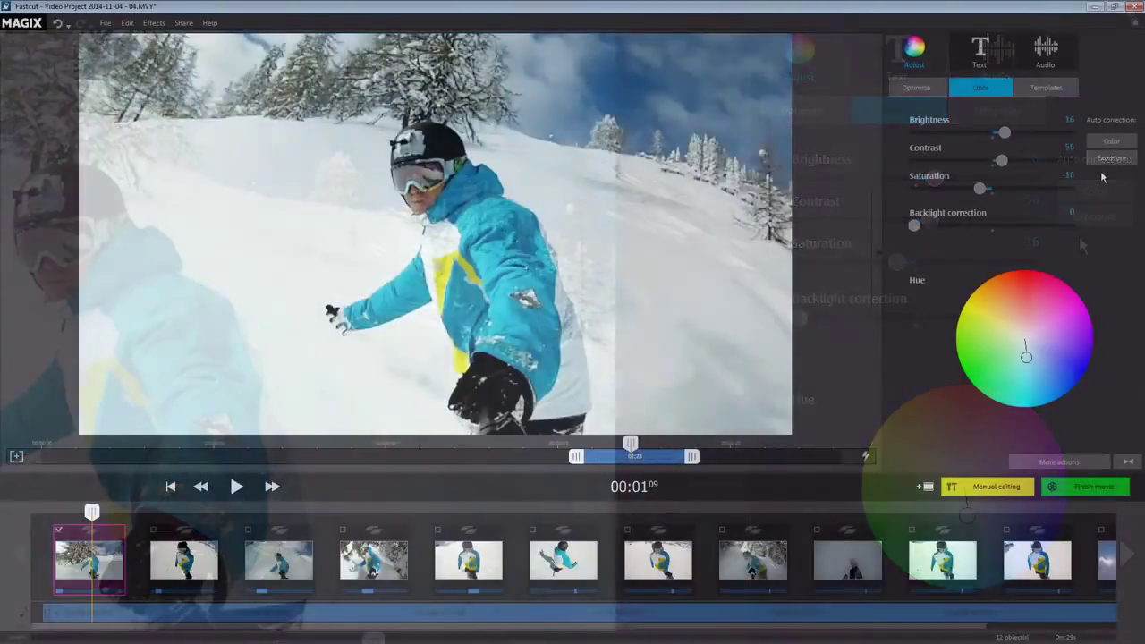
Apply the automatic color and exposure corrections to the first clip
click(1095, 190)
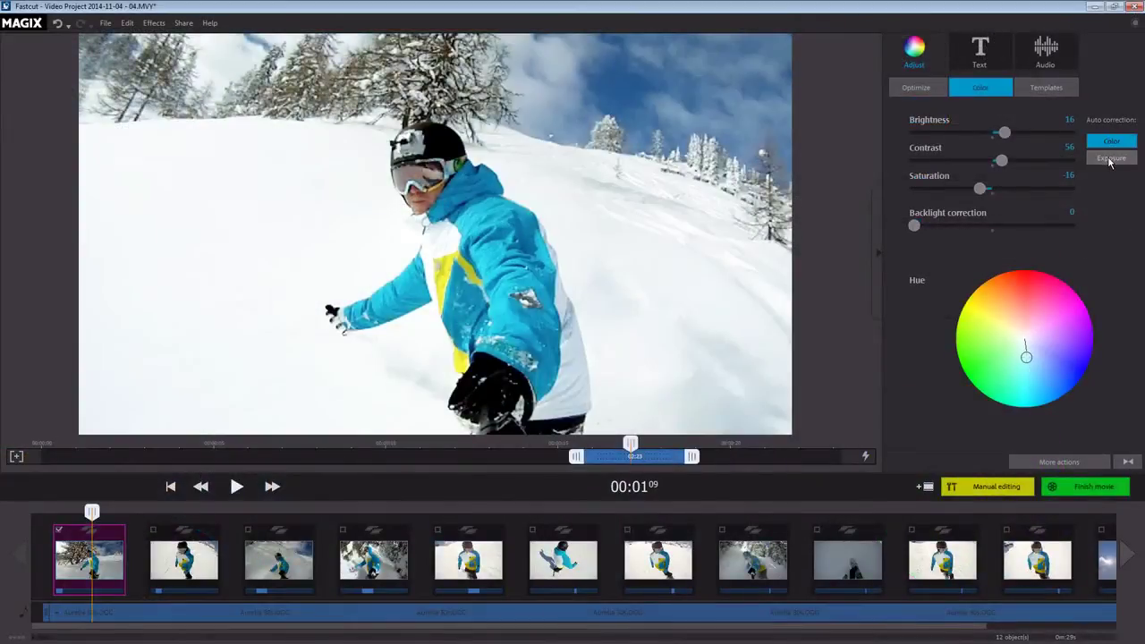
click(1110, 158)
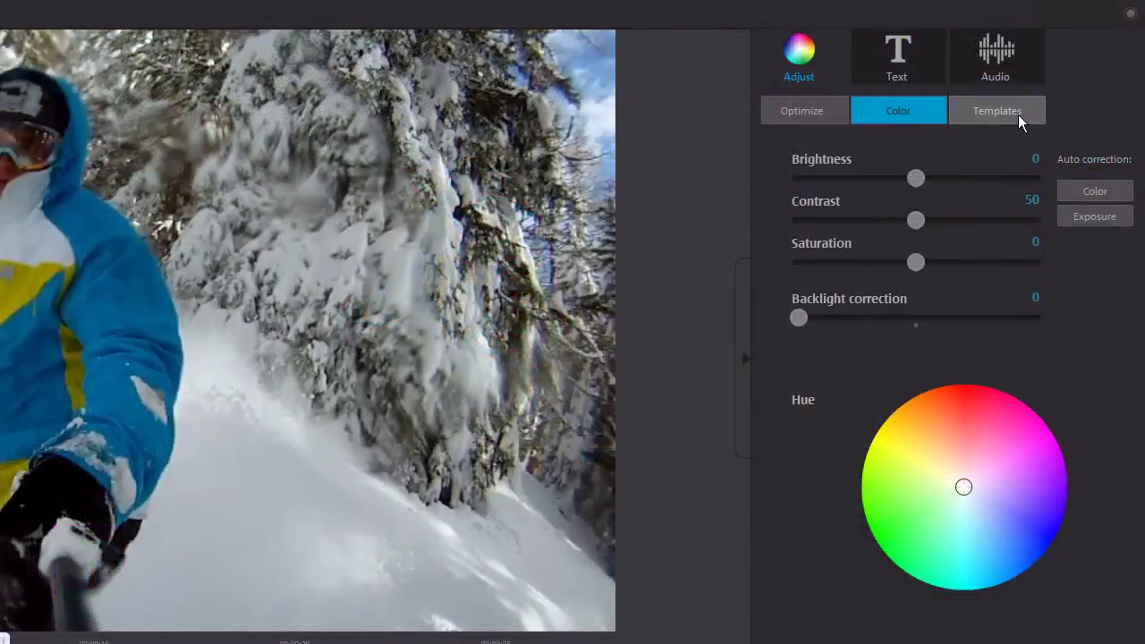
Try the Old image sepia effect template on the fourth clip and replace it with the Add noise template
click(1061, 90)
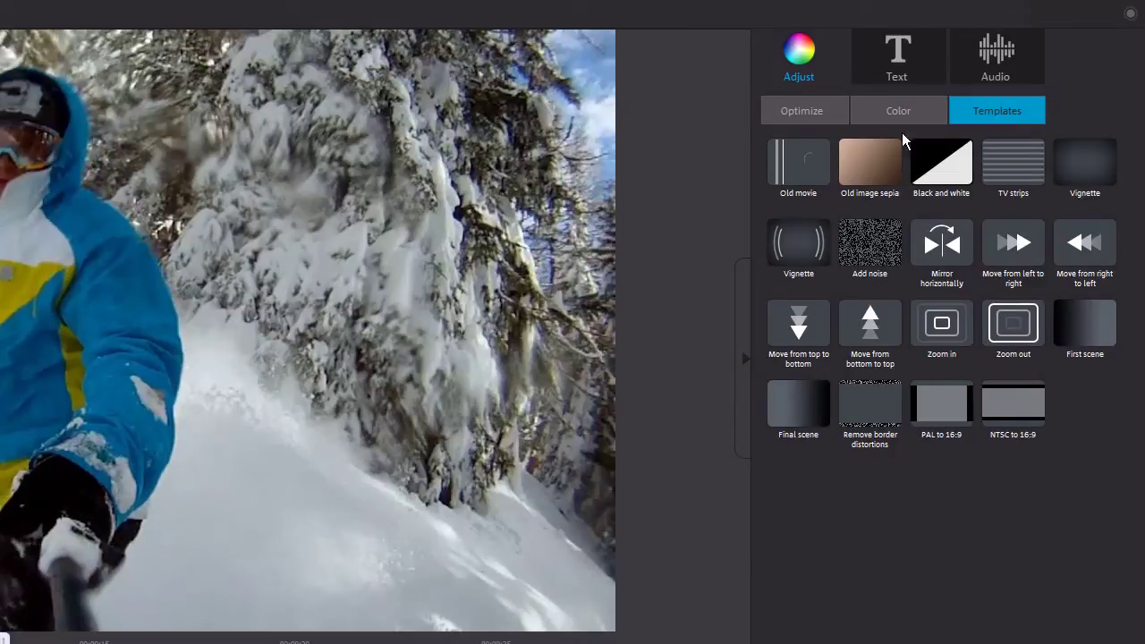
click(878, 160)
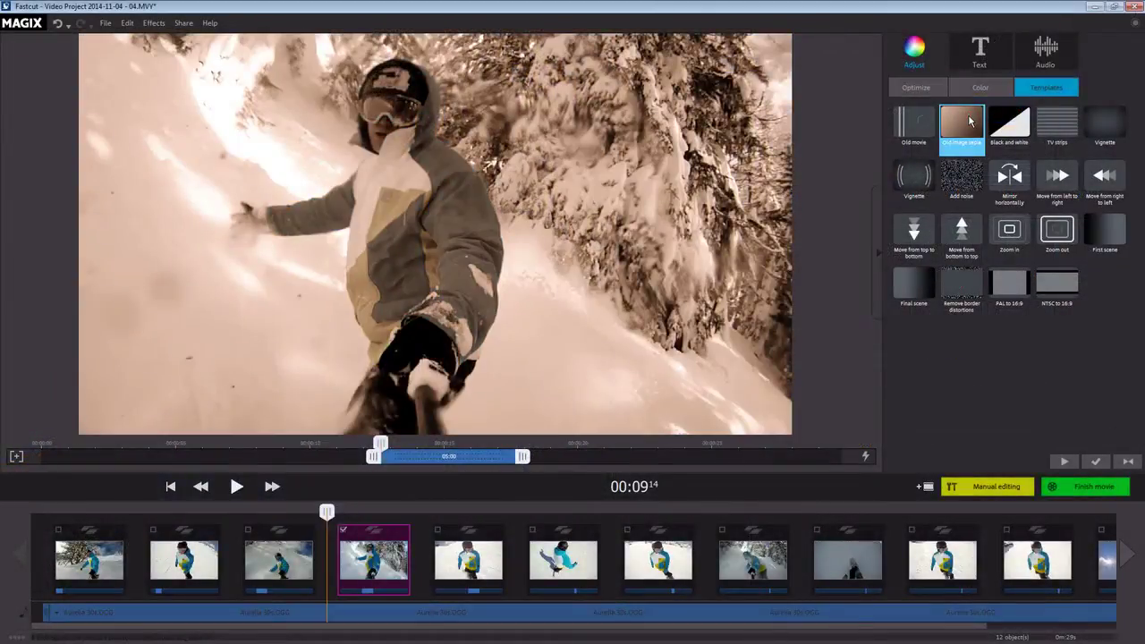
click(970, 176)
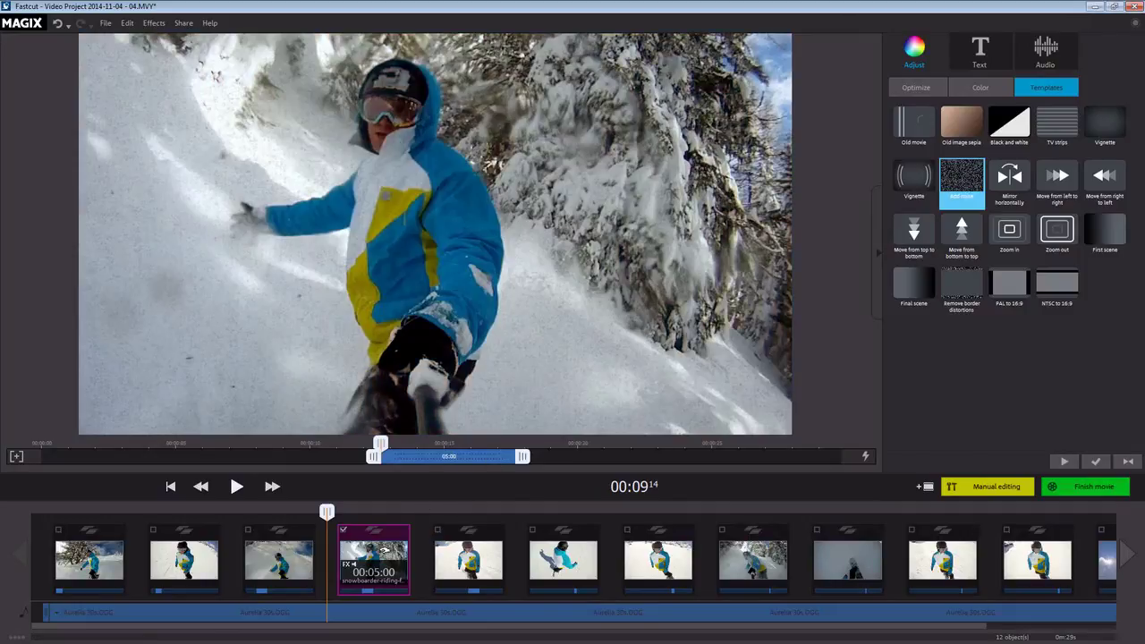
Add the title "Snowboarding 2014" to the first clip and set its font size to 26
click(980, 52)
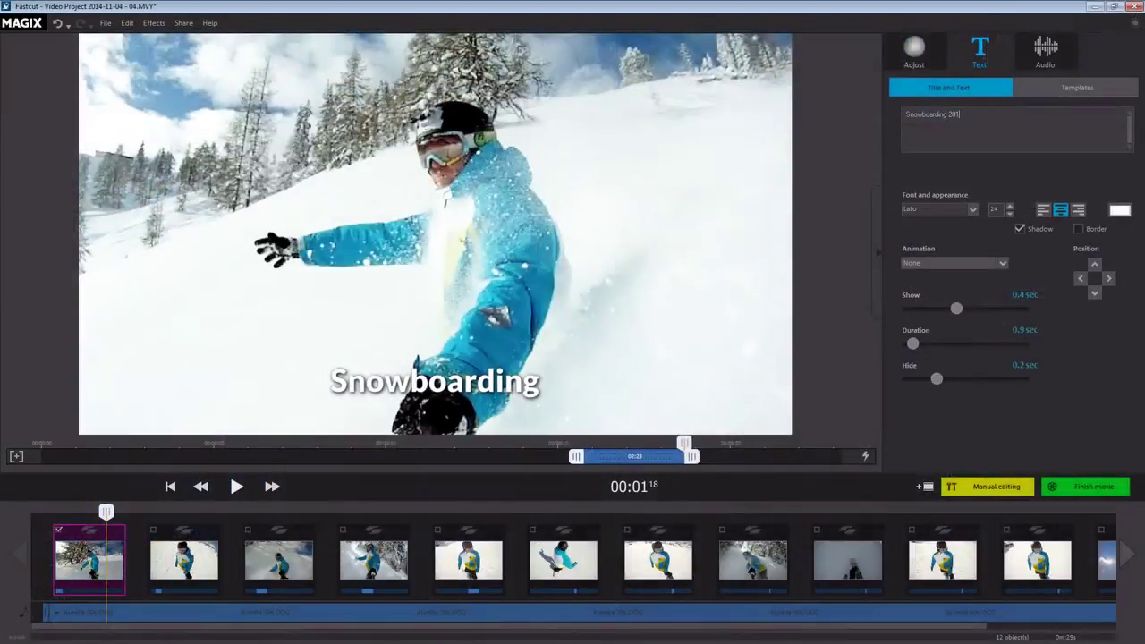
click(1010, 208)
click(1010, 208)
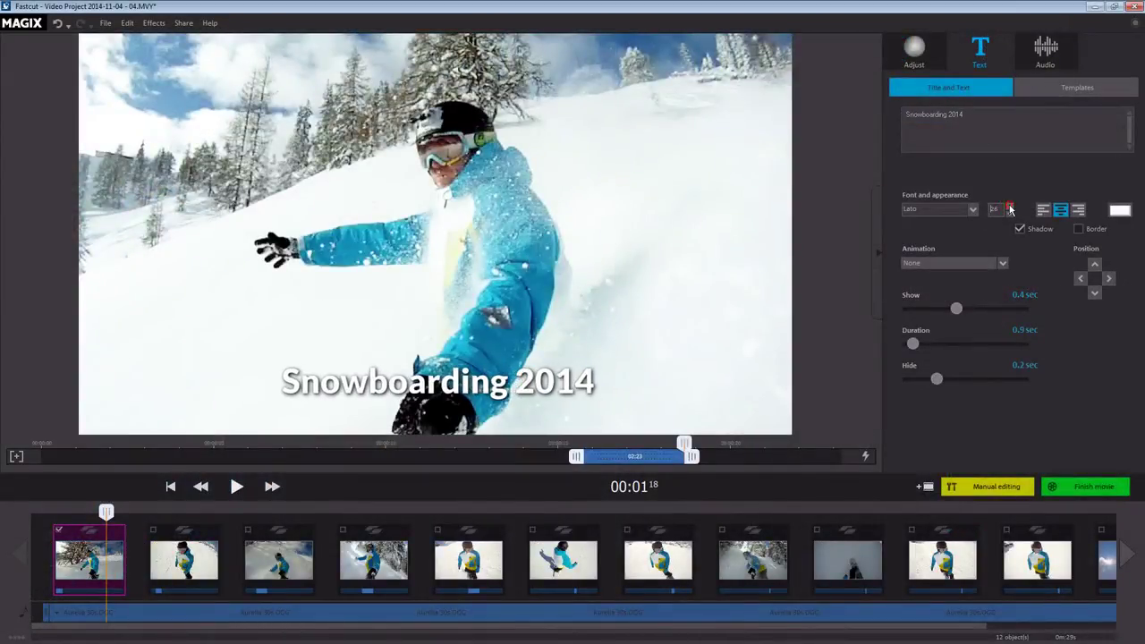
Move the title up to just above the middle of the picture and set its font to Segoe Script
click(1095, 264)
click(1095, 264)
click(1094, 264)
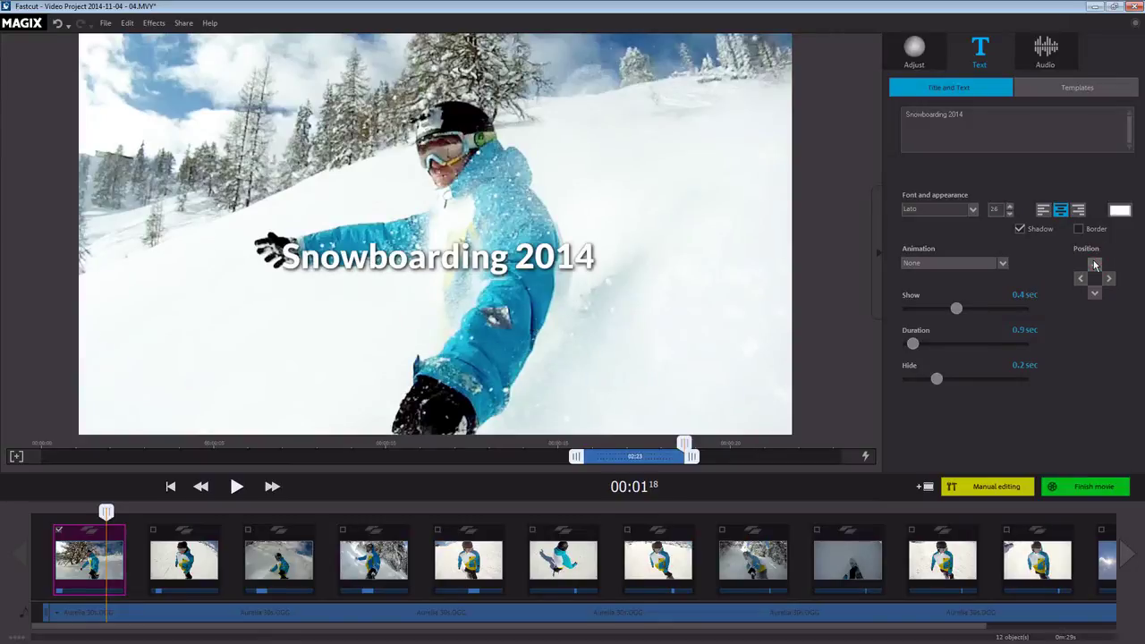
click(1095, 264)
click(972, 209)
drag(973, 225, 979, 291)
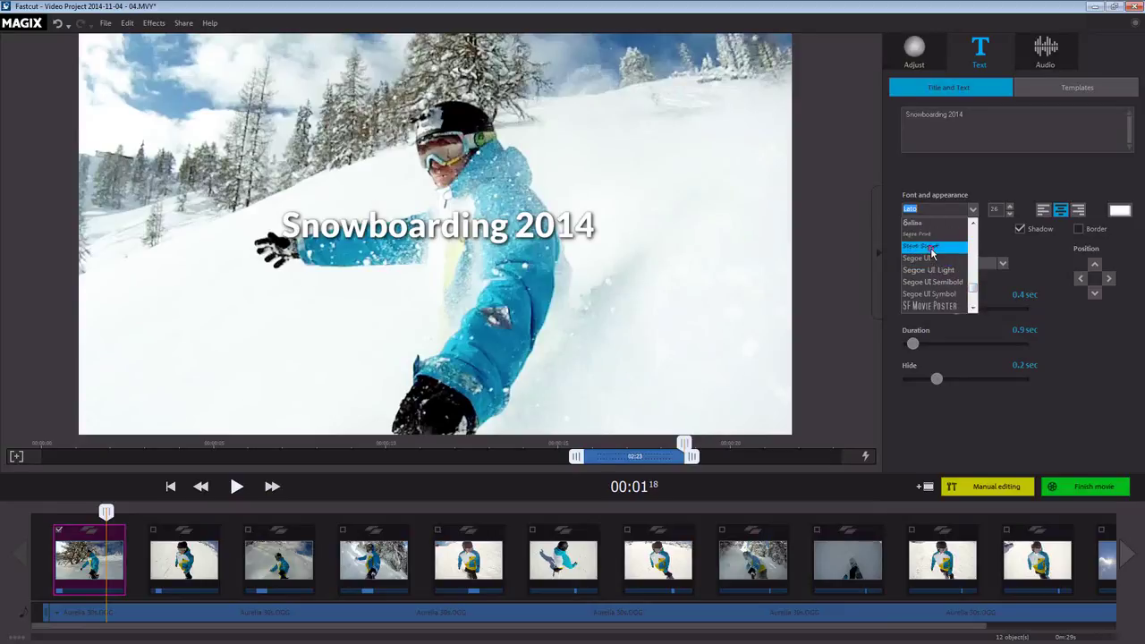
click(931, 249)
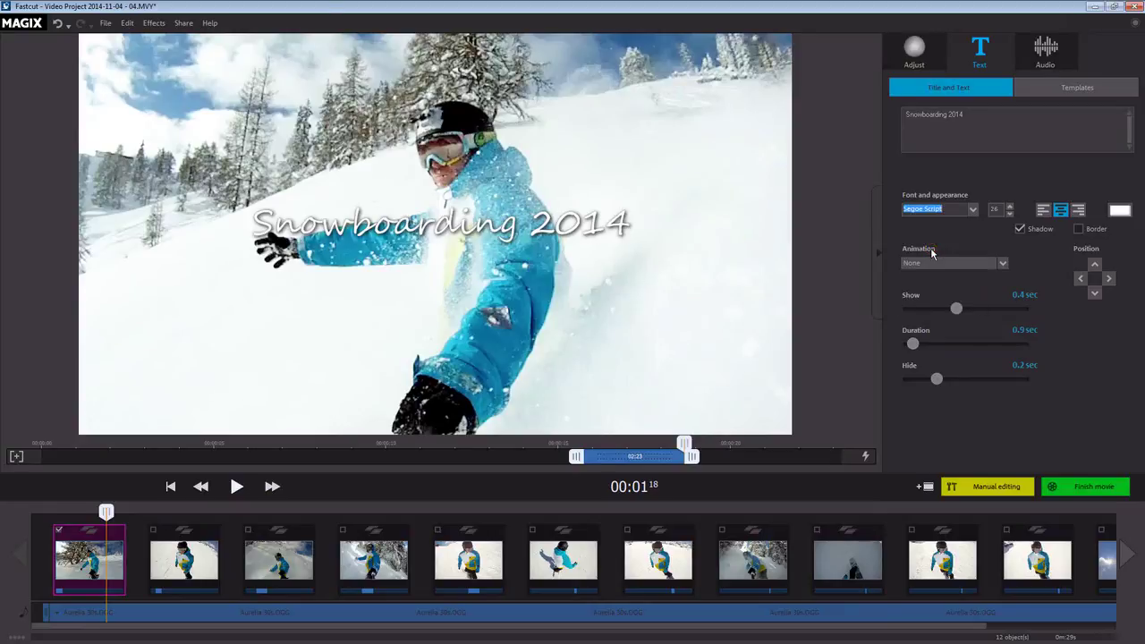
Animate the title from left to right and play the movie to preview it
click(1003, 268)
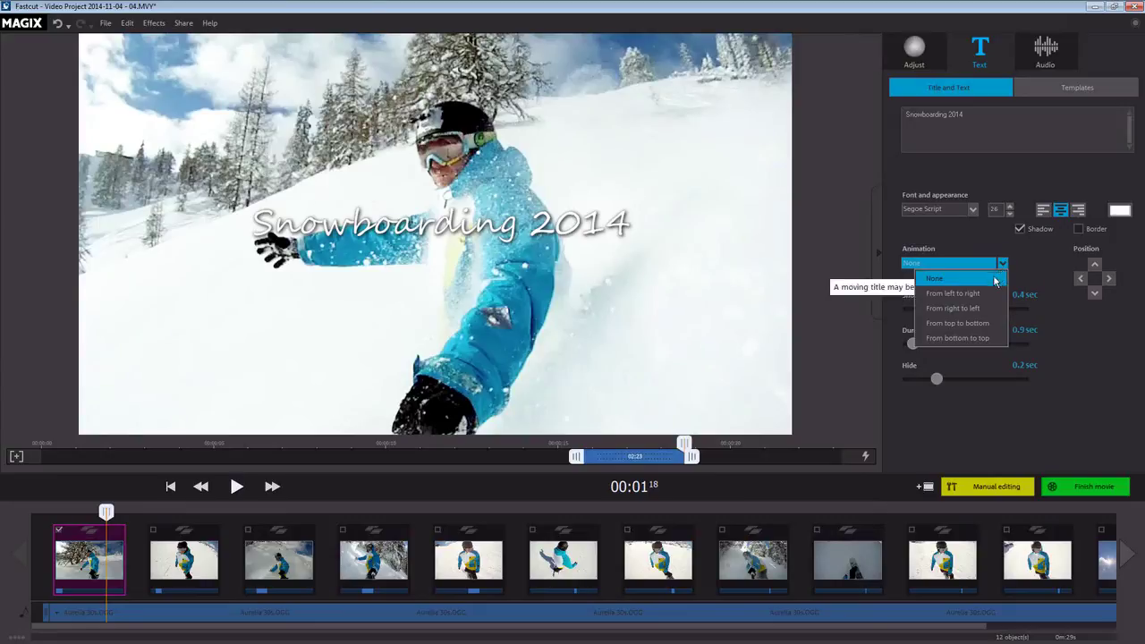
click(980, 295)
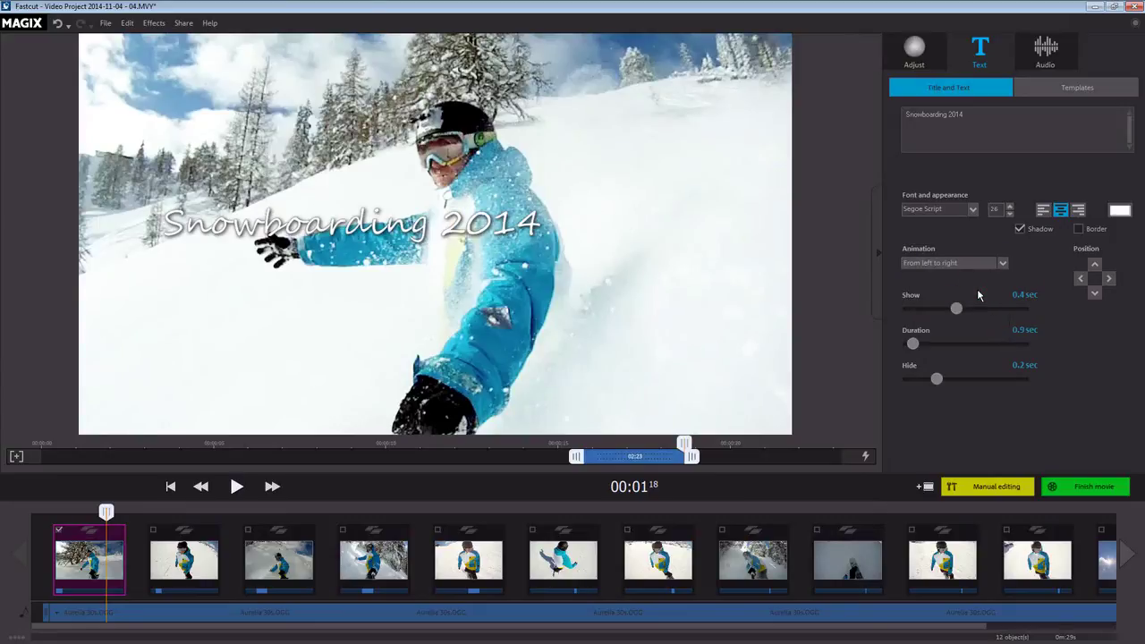
click(236, 486)
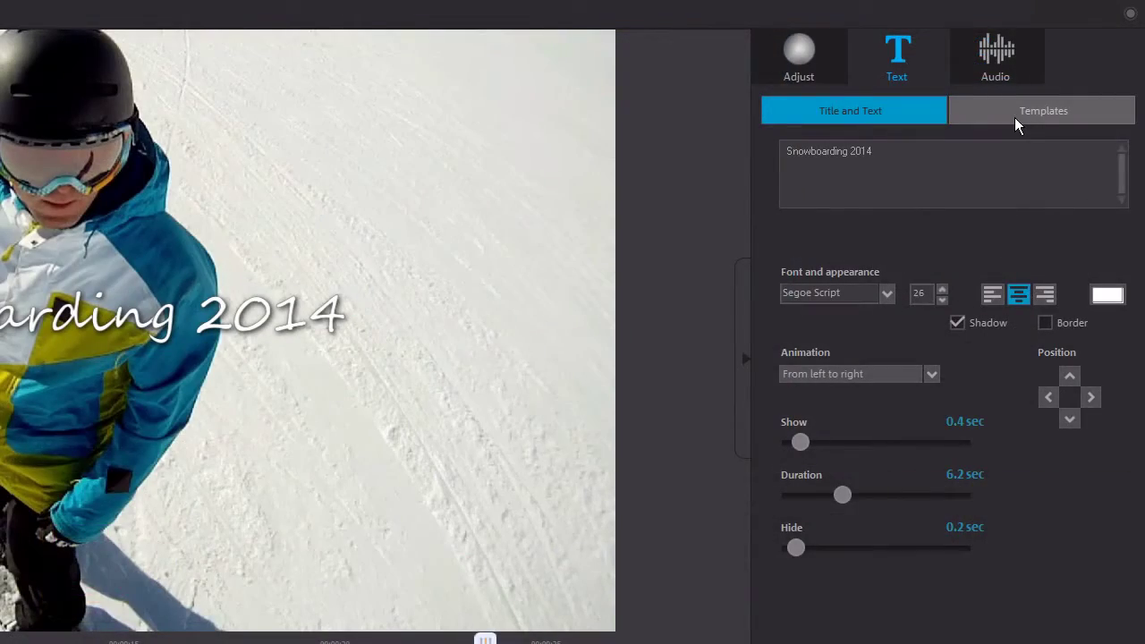
Try the Font top and Large subtitles text templates on the title and settle on Small subtitles
click(1015, 117)
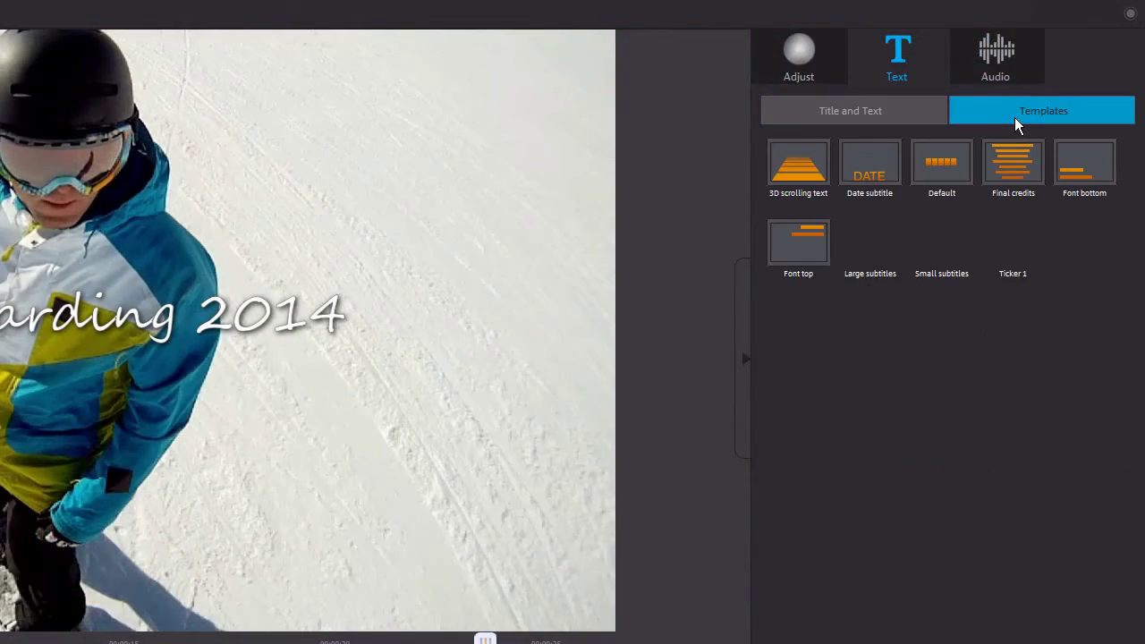
click(798, 244)
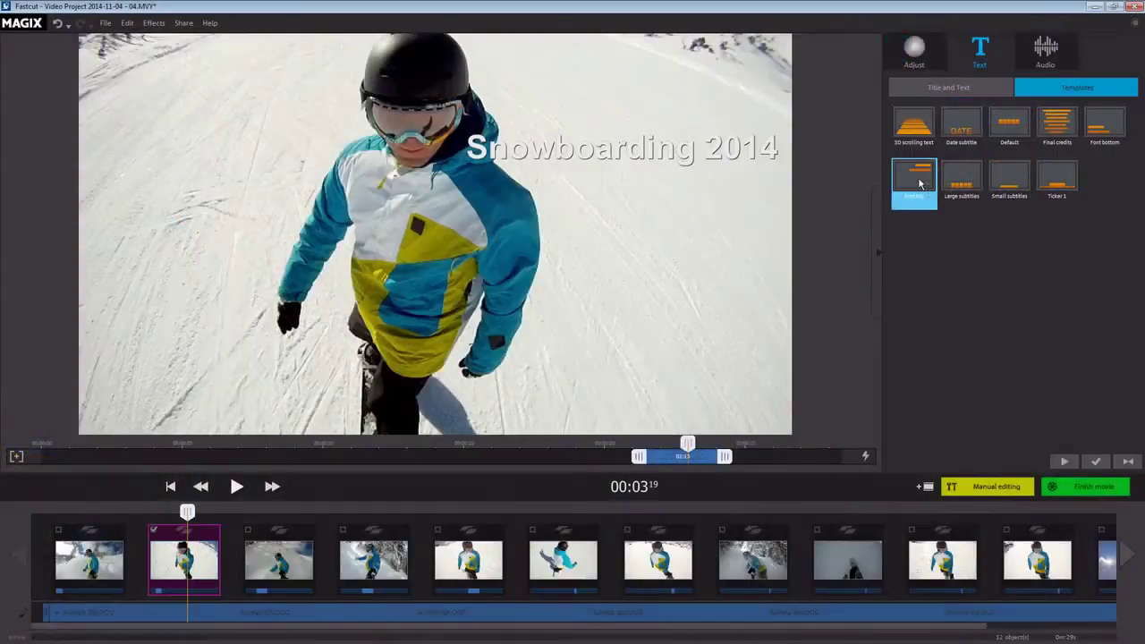
click(955, 187)
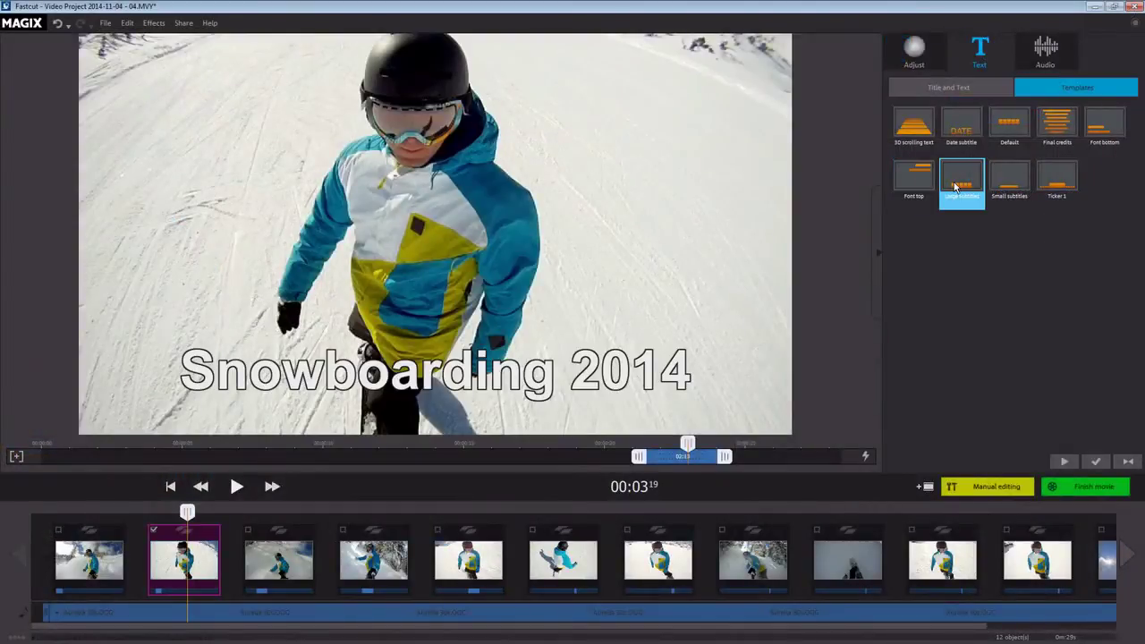
click(993, 182)
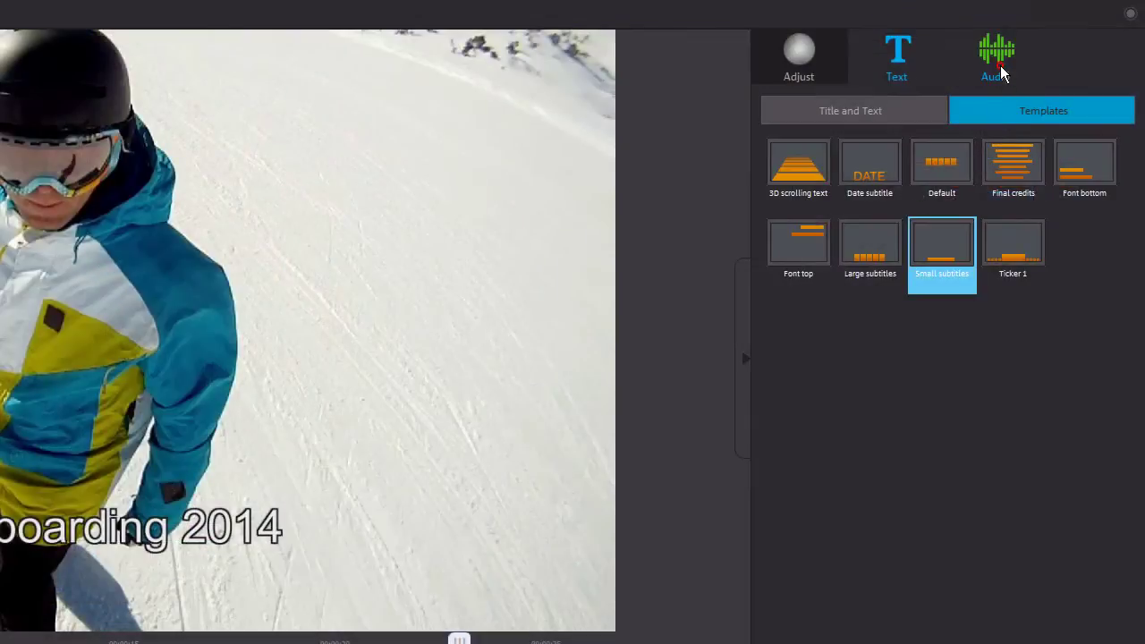
Raise the second clip's own sound to near maximum and lower the background music to about half
click(1001, 70)
drag(914, 315, 923, 189)
drag(986, 172, 989, 235)
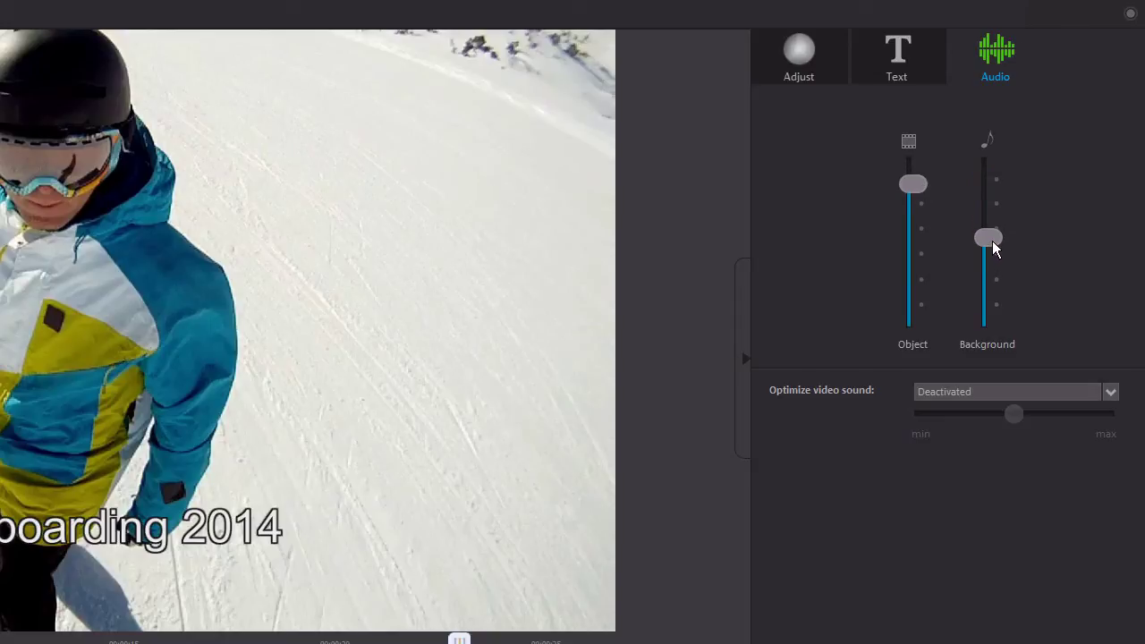
Optimize the clip's video sound with the Wind and Rumble Filter and raise its strength above the midpoint
click(1111, 391)
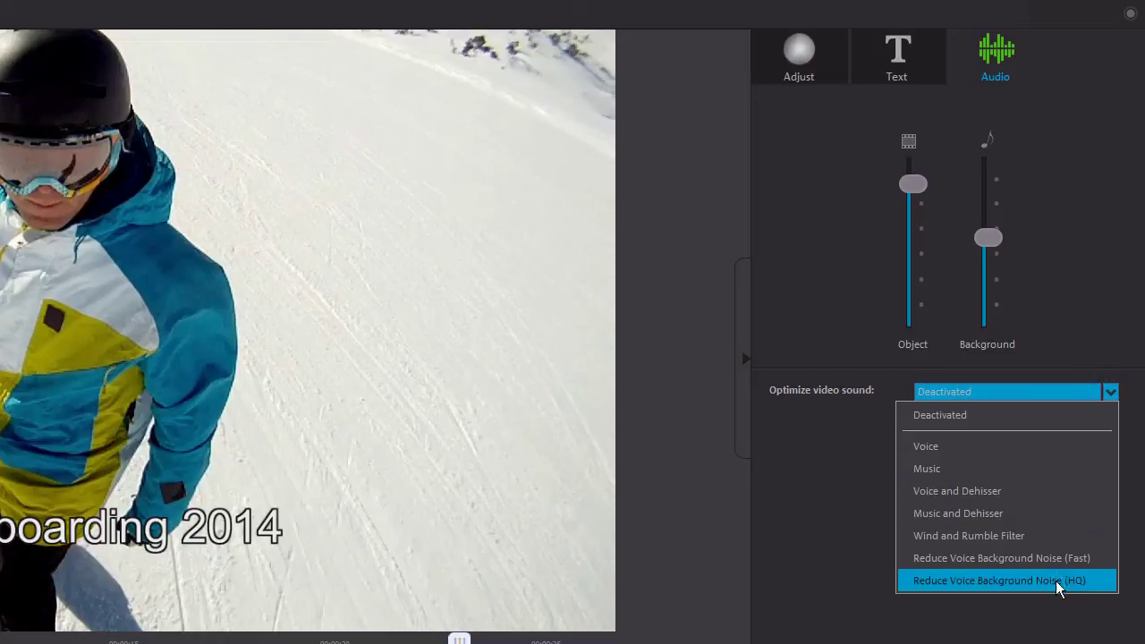
click(991, 535)
drag(1014, 413, 1060, 418)
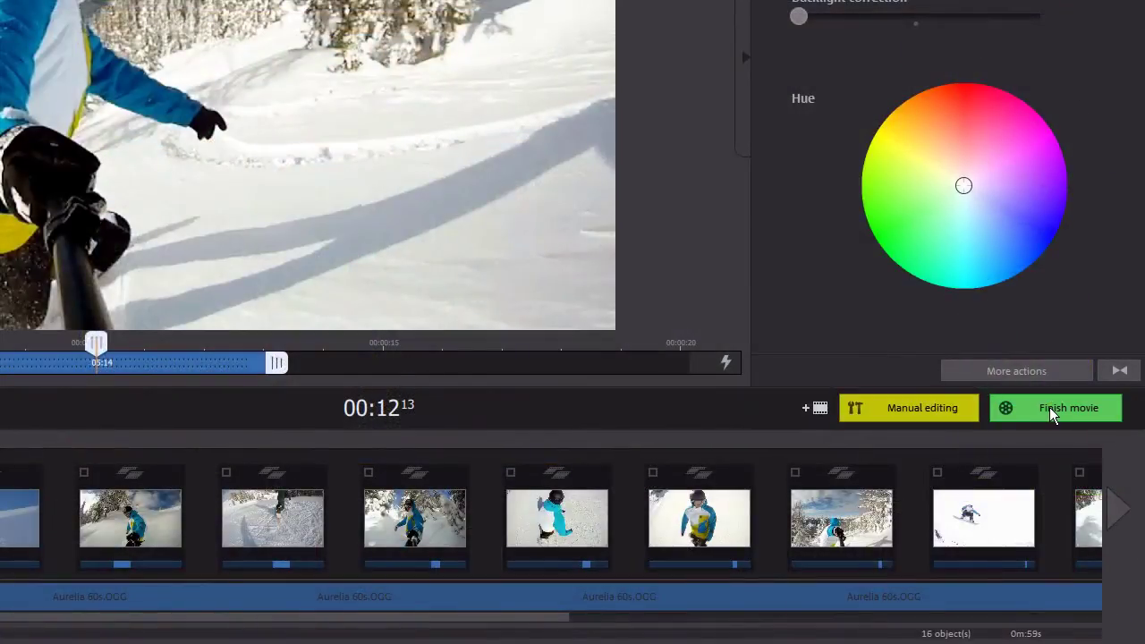
Open the finish options for the movie and examine the available communities for uploading it to the Internet
click(1050, 407)
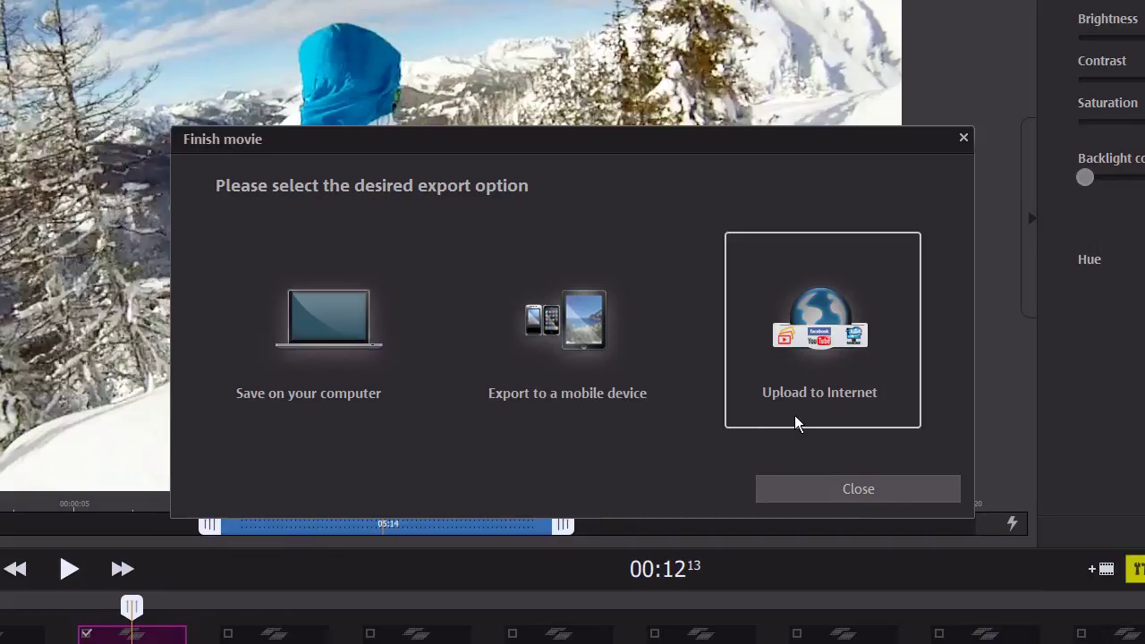
click(838, 415)
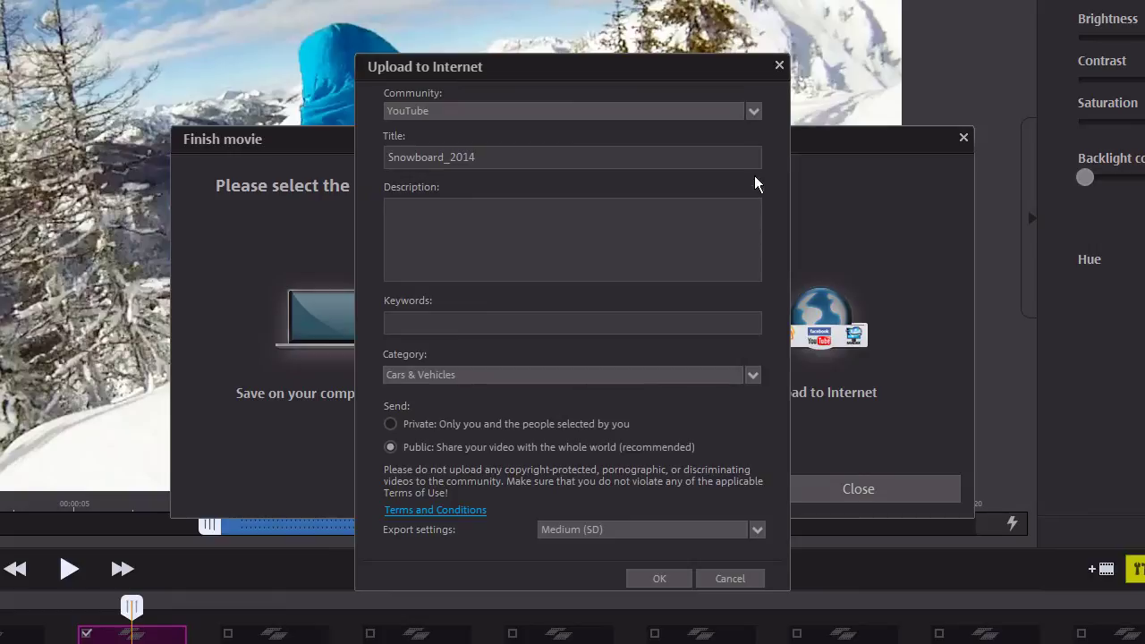
click(756, 112)
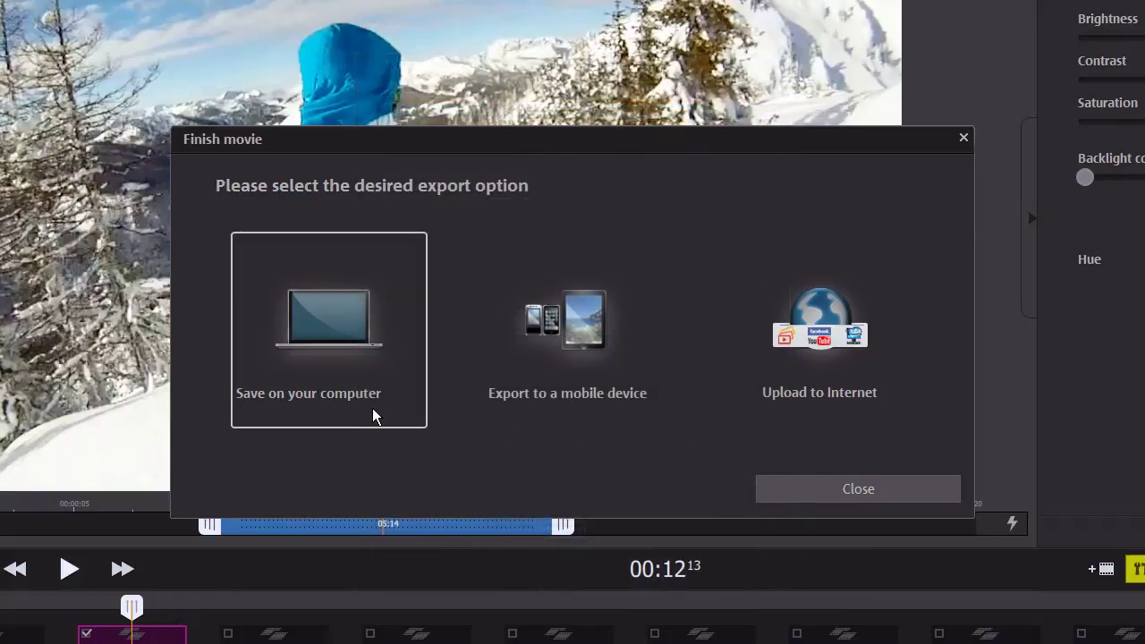
Choose to save the movie on the computer in MPEG-4 format with HD quality
click(374, 410)
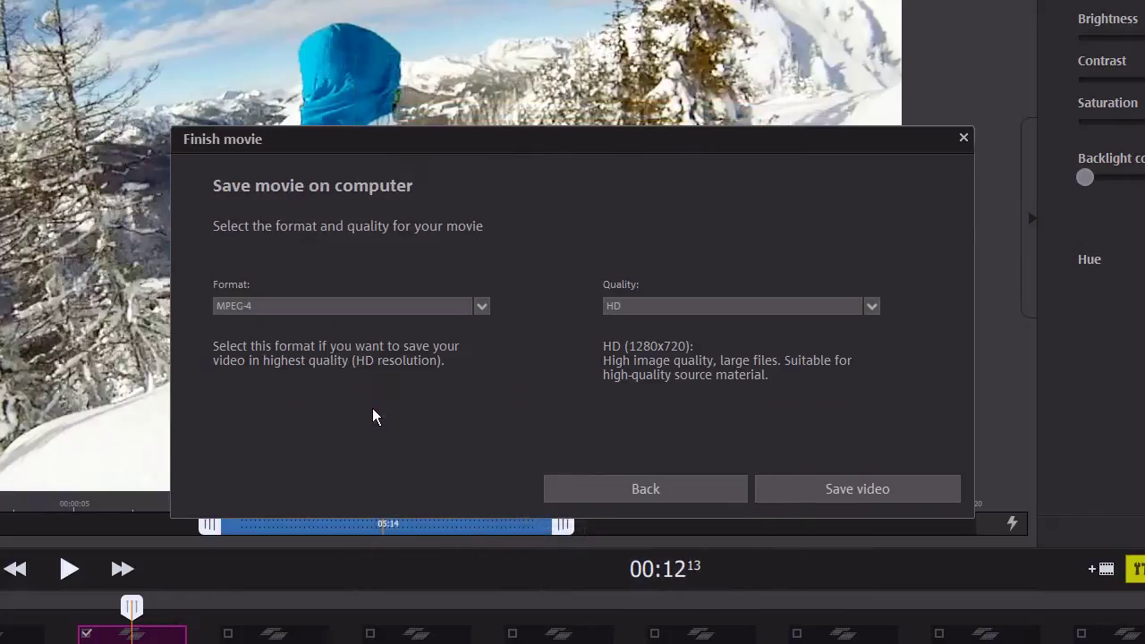
click(481, 305)
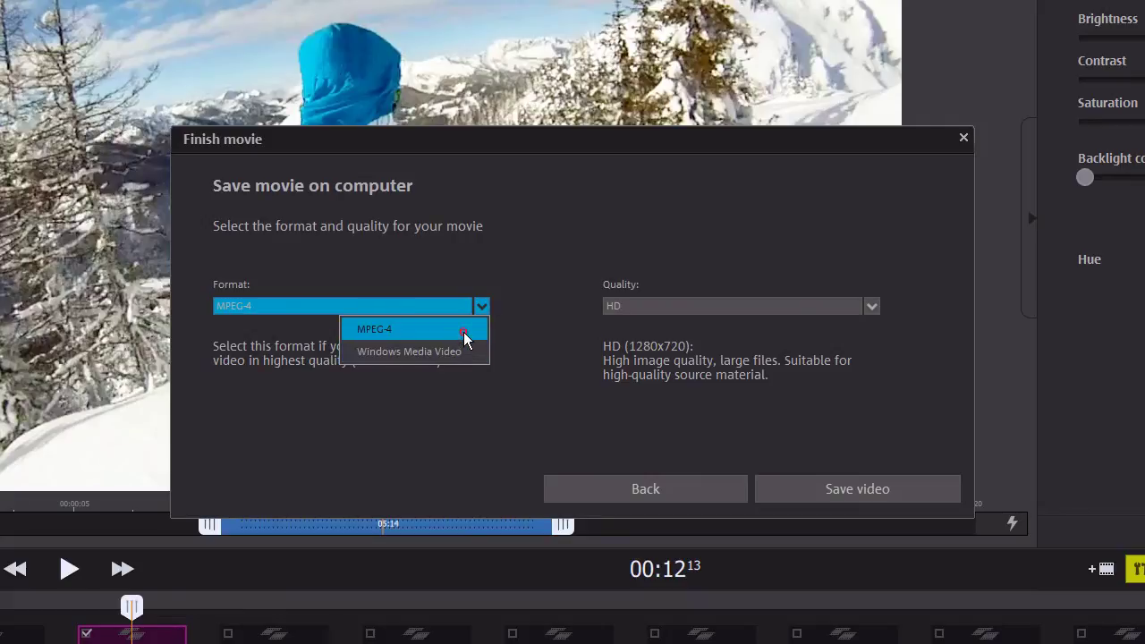
click(464, 331)
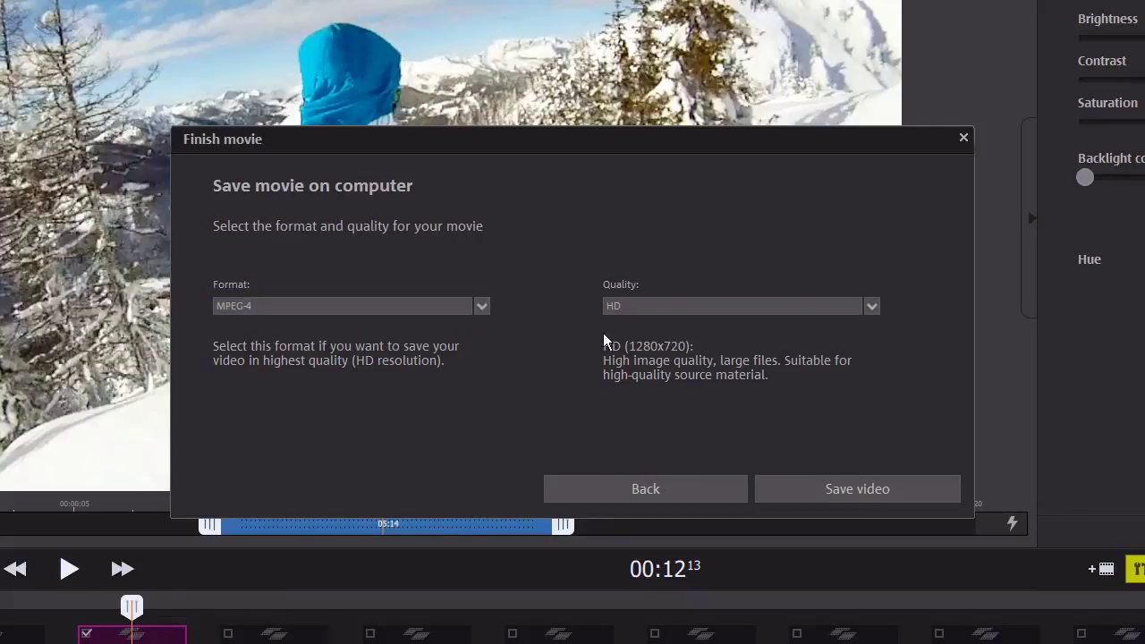
click(871, 306)
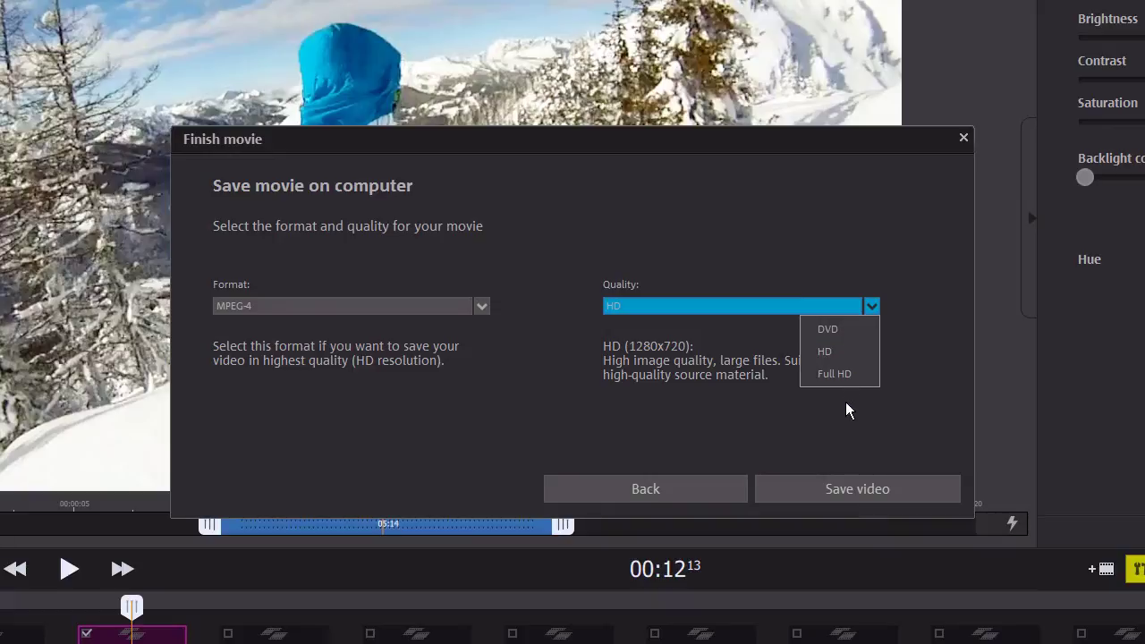
click(839, 350)
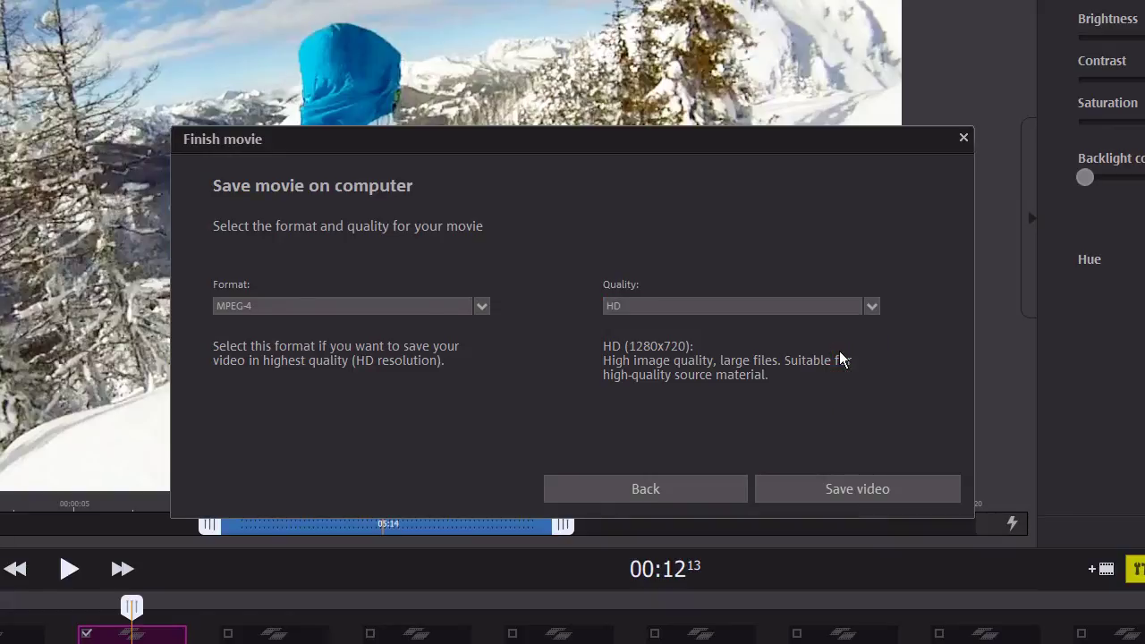
Save the video in the Videos library under the file name "Snowboarding 2014"
click(852, 490)
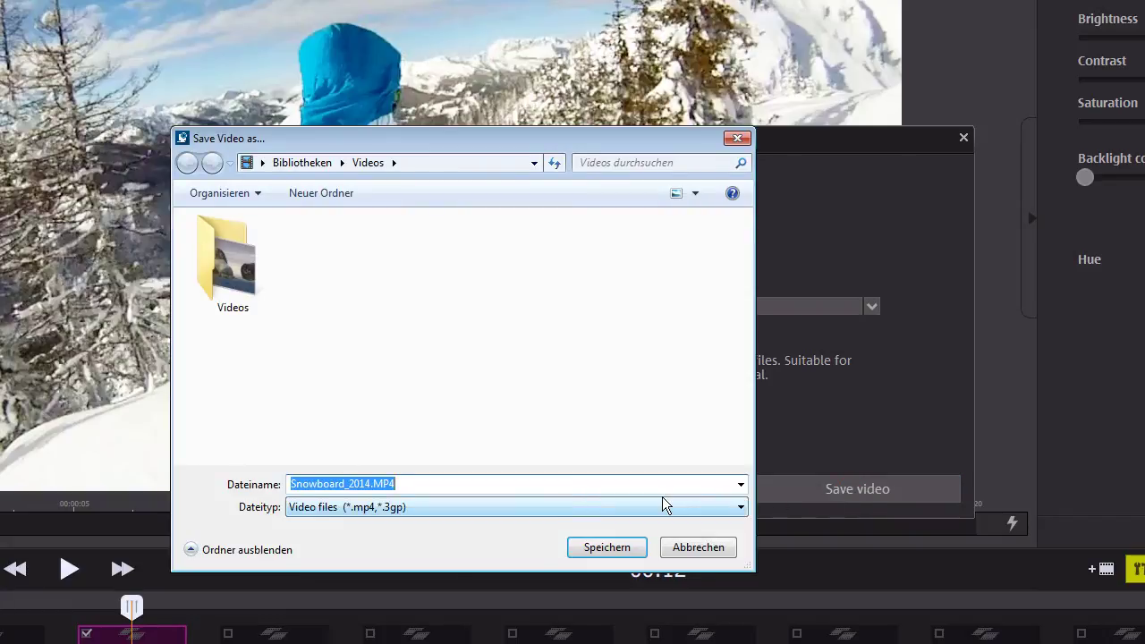
text(Sno)
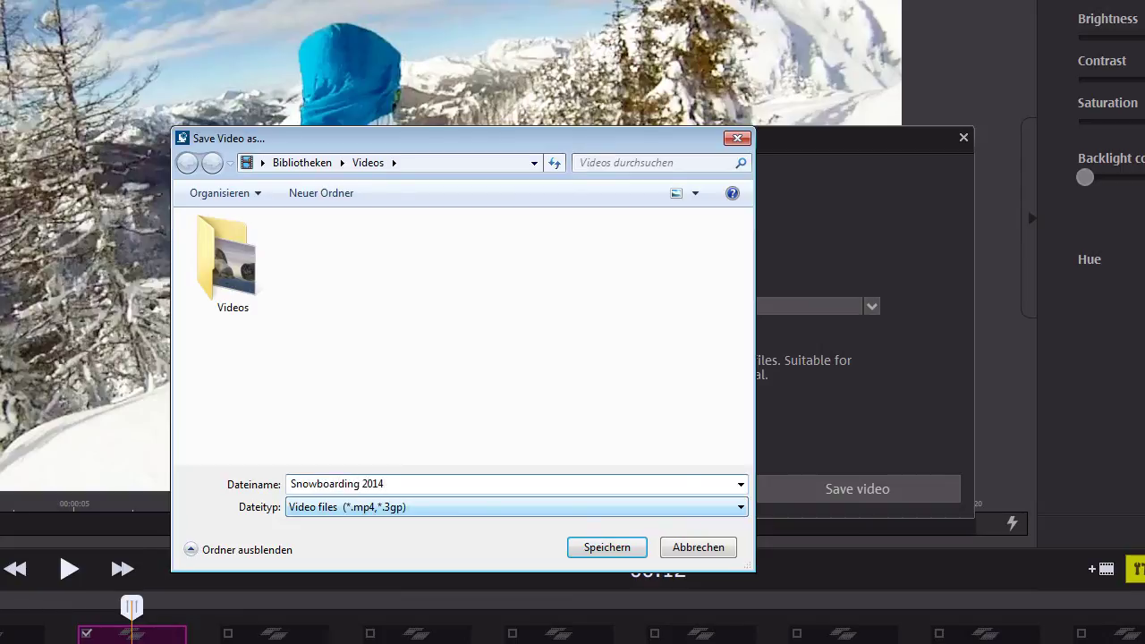
click(628, 549)
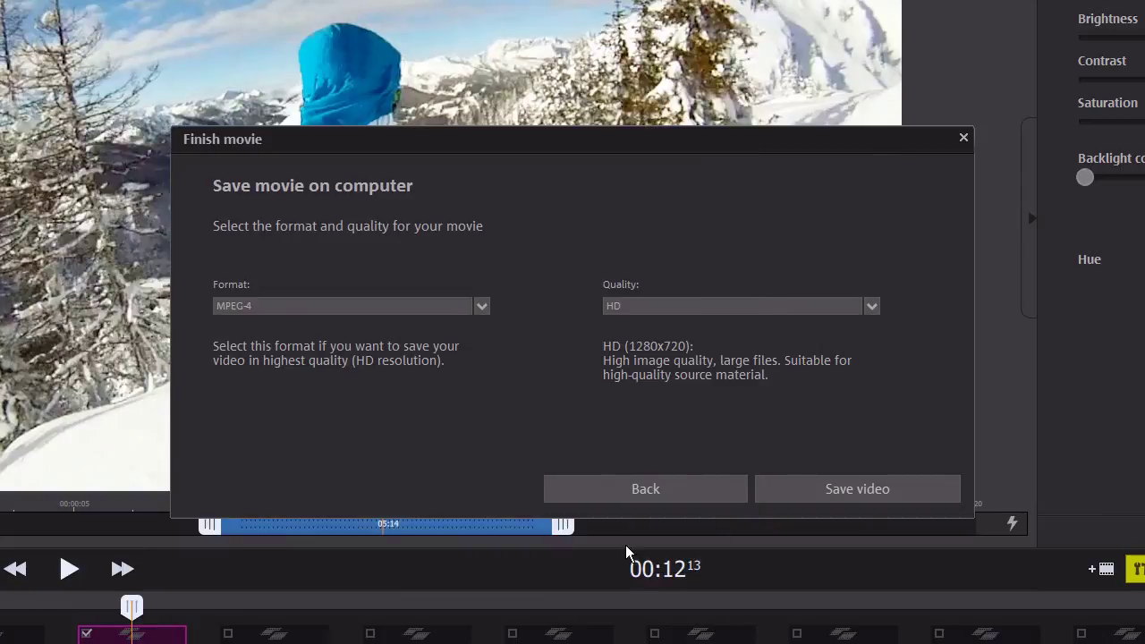